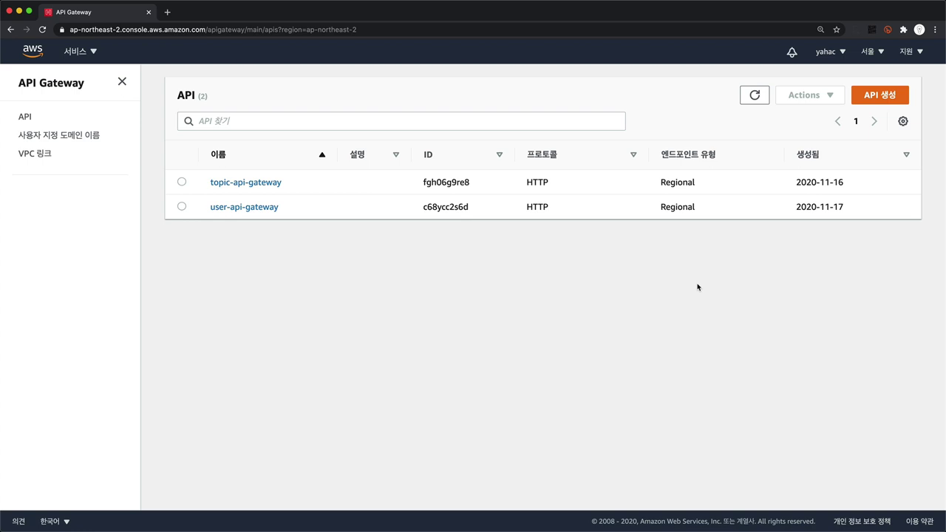
Create an HTTP API named my-api with no integrations or routes and the default stage
left_click(884, 97)
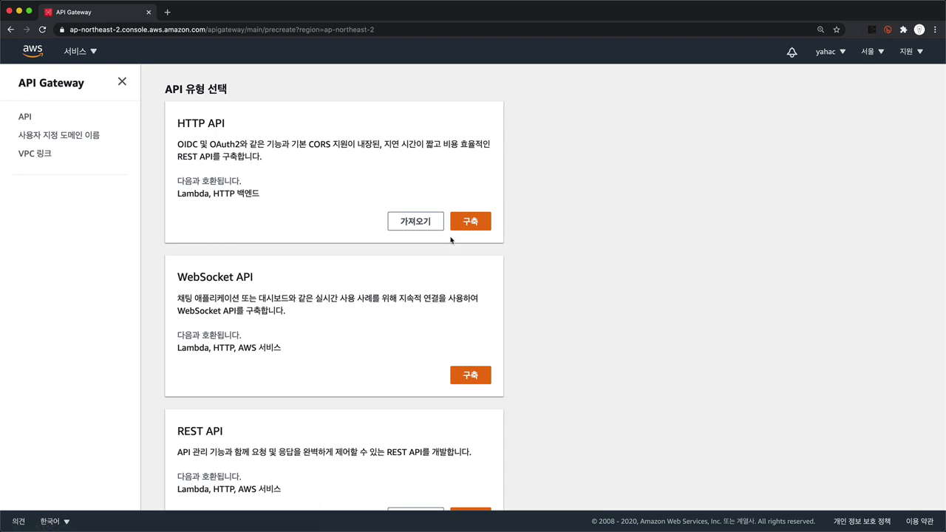
left_click(475, 228)
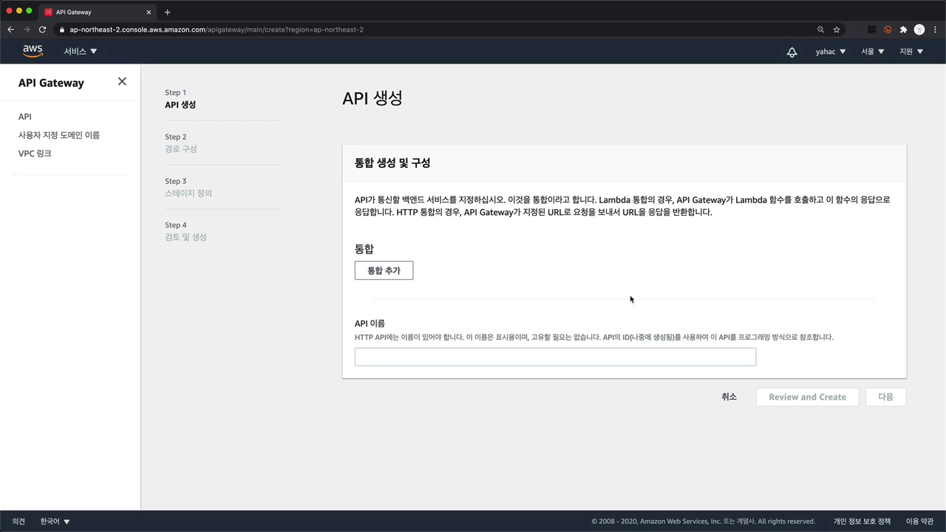
left_click(589, 357)
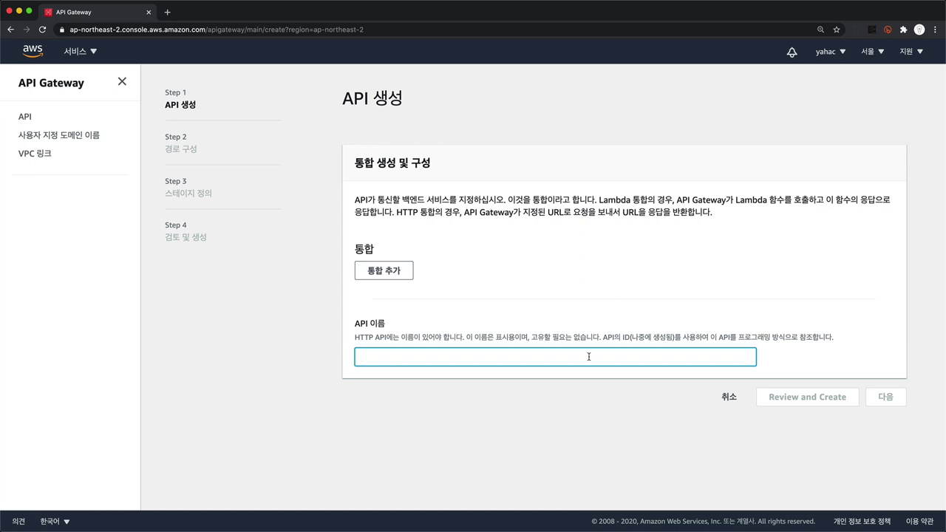
type("my-api")
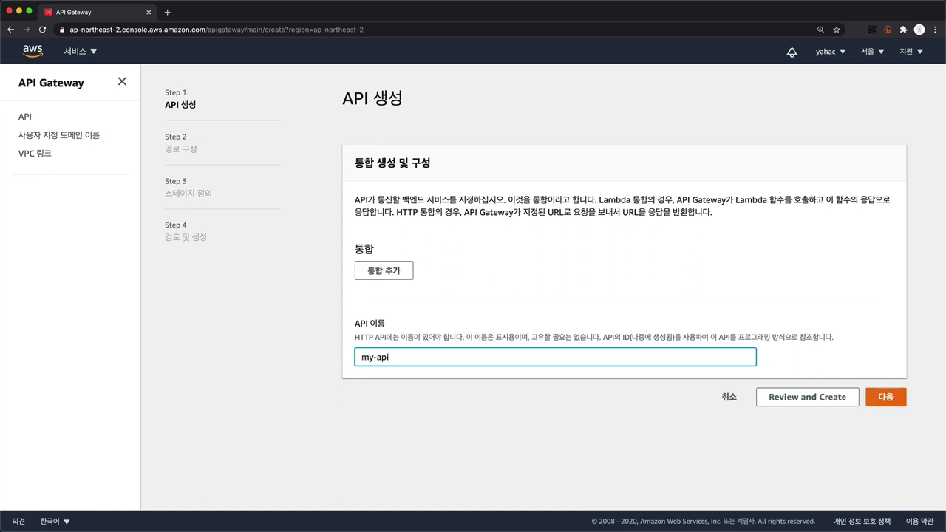
left_click(813, 403)
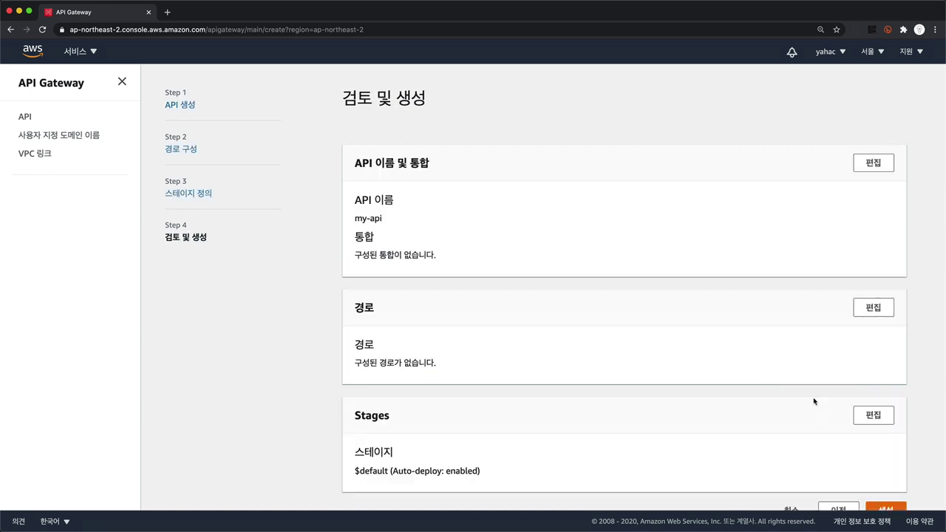
scroll(813, 401, "down", 1)
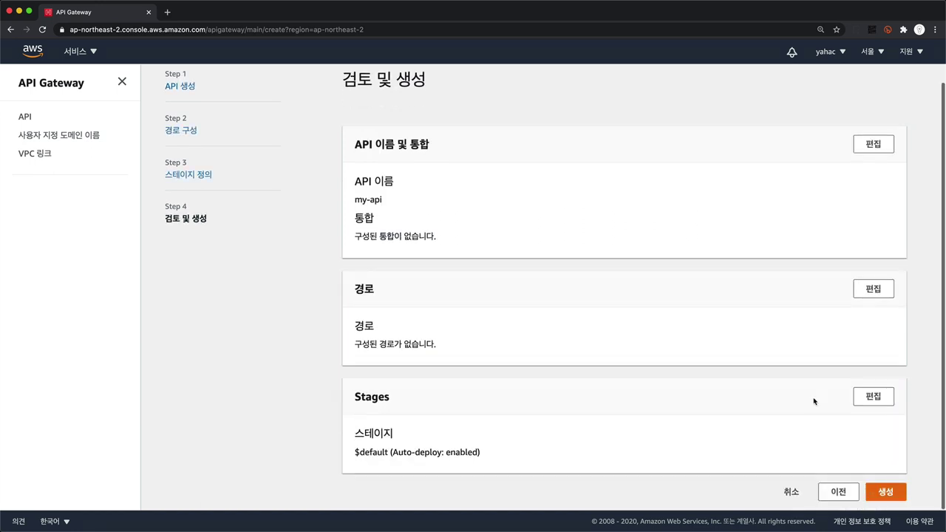
left_click(887, 492)
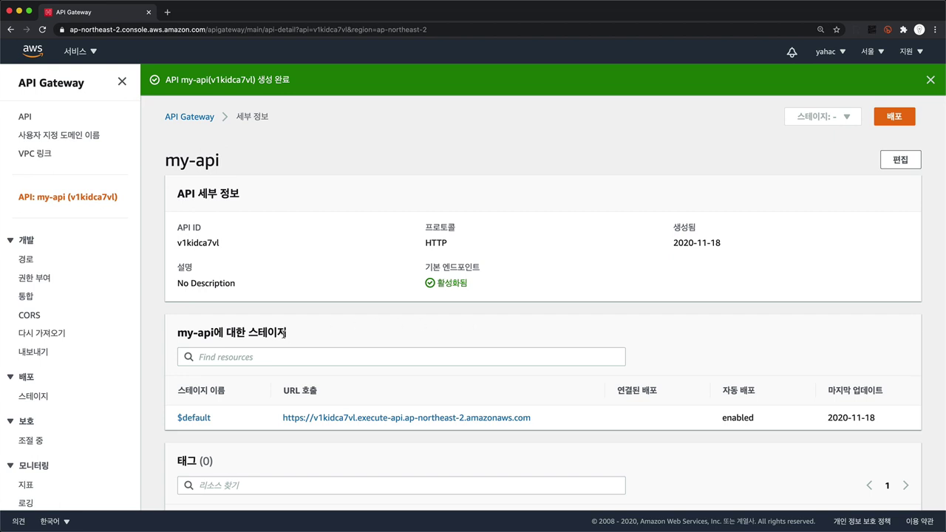
Open the invoke URL of my-api's $default stage and enlarge the response text for reading
left_click(360, 418)
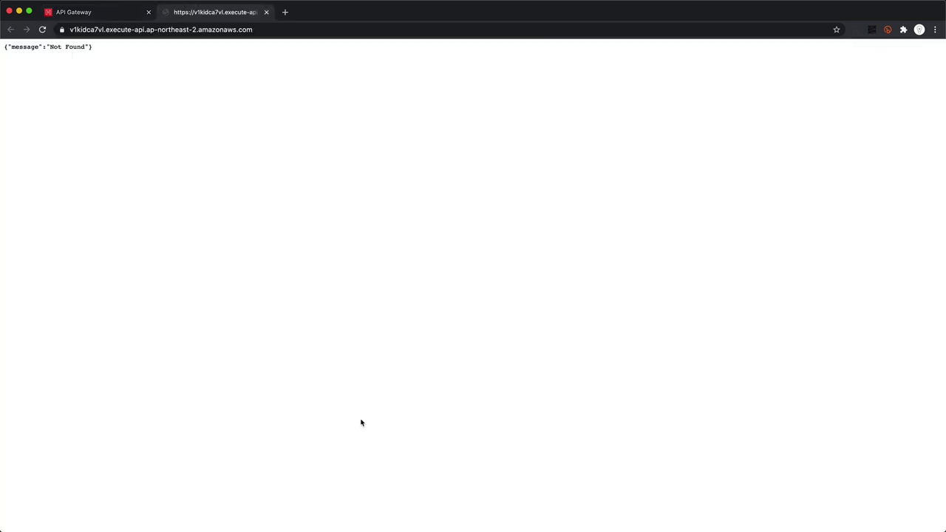
key("super+plus")
key("super+plus")
key("super+plus")
key("super+plus")
key("super+plus")
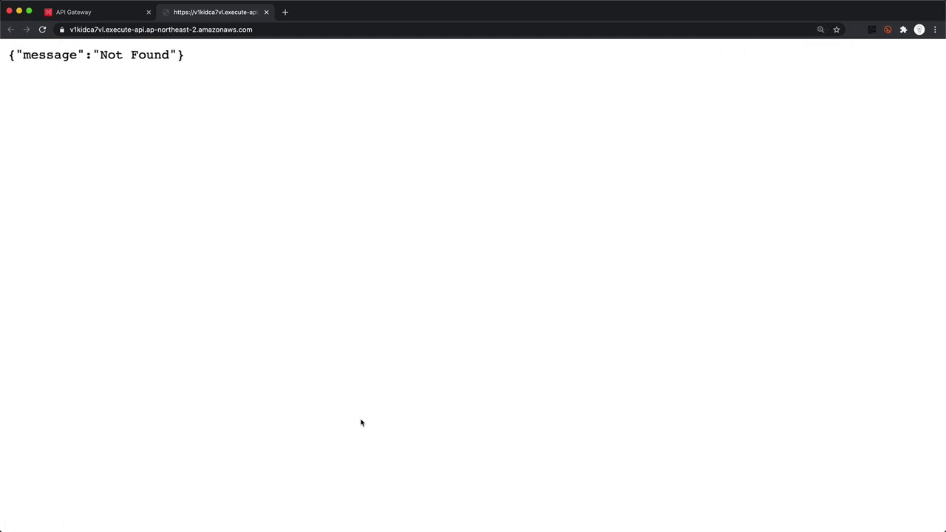
Return to the my-api details and compare the topics and users API responses in their separate browser windows
key("super+alt+Left")
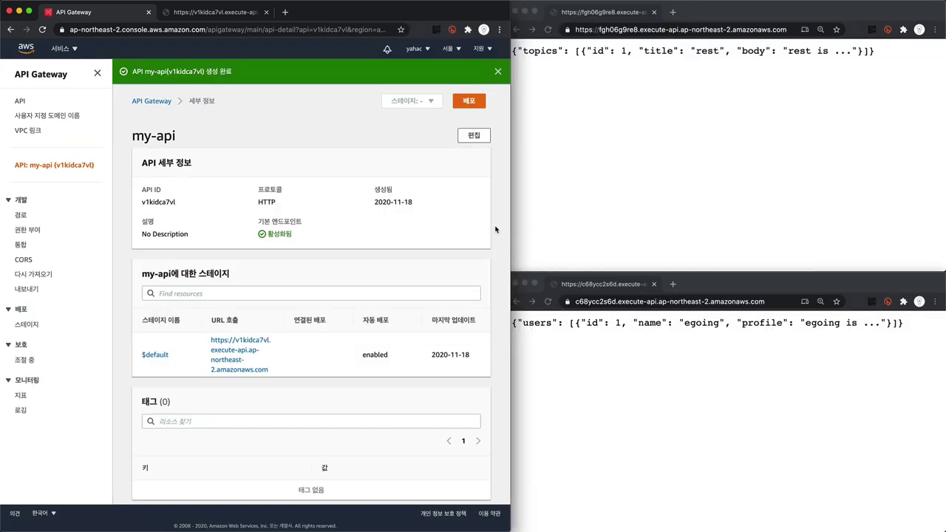
left_click(622, 177)
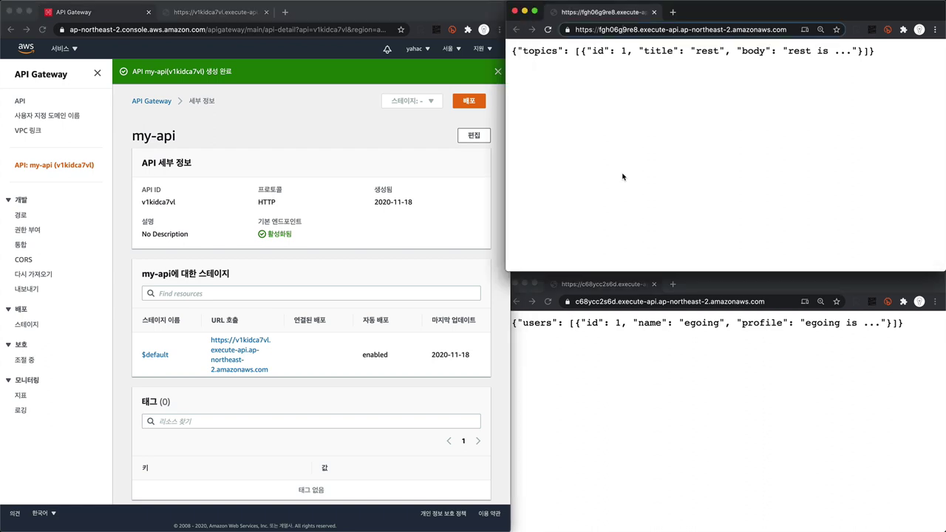
left_click(663, 354)
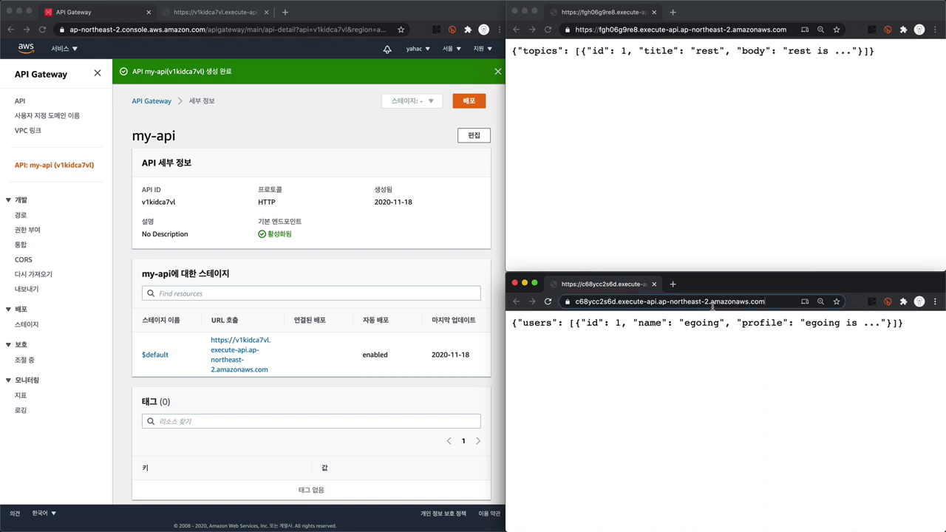
left_click(640, 221)
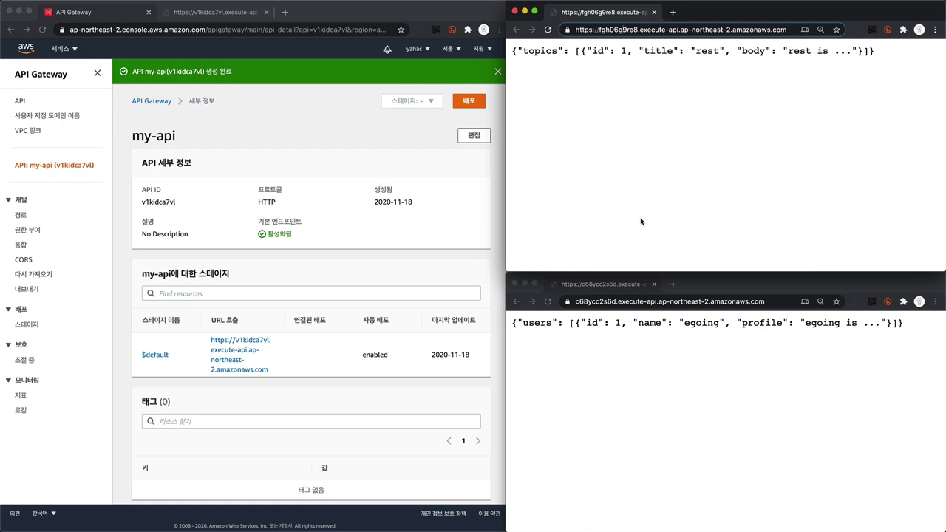
left_click(422, 280)
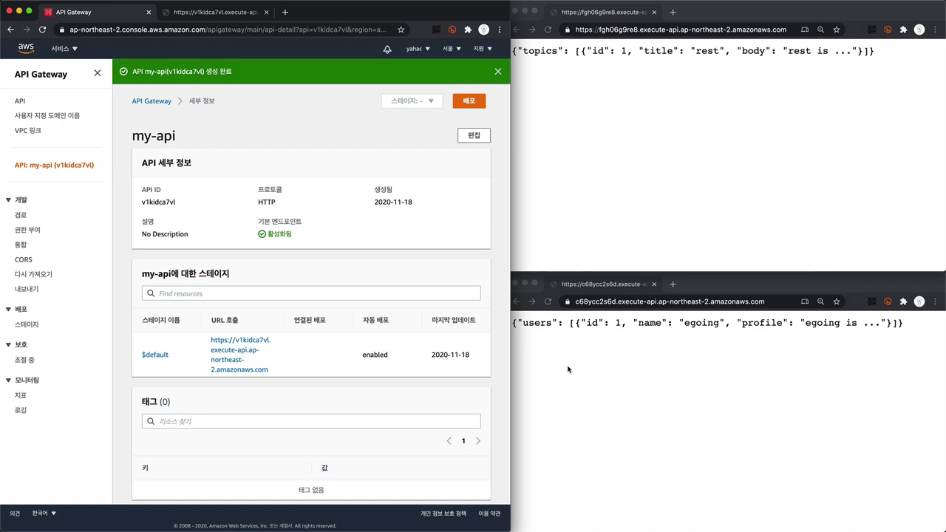
Start a new route for my-api with the path /topics
left_click(21, 216)
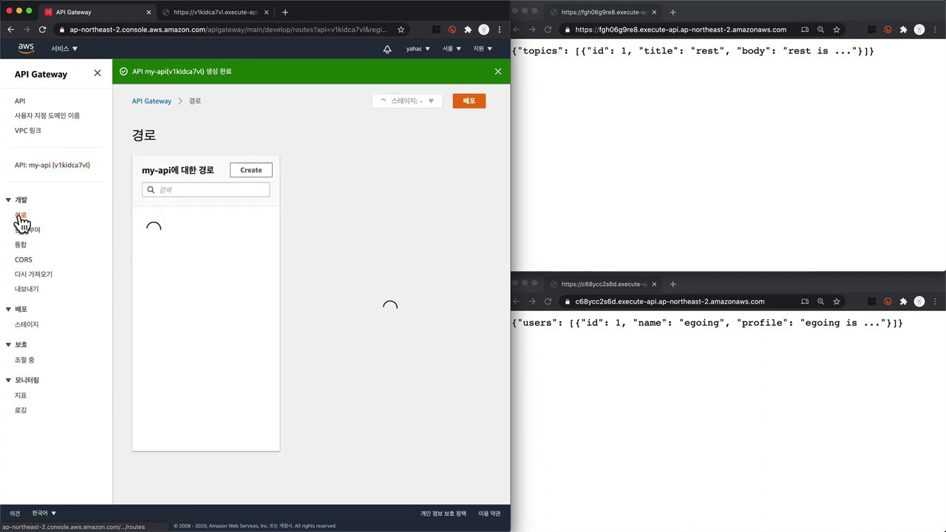
left_click(243, 171)
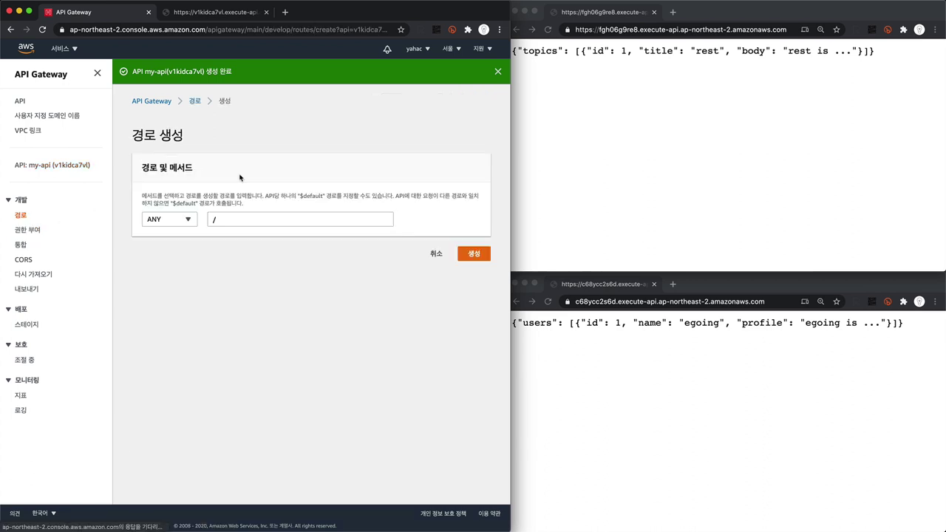
left_click(227, 221)
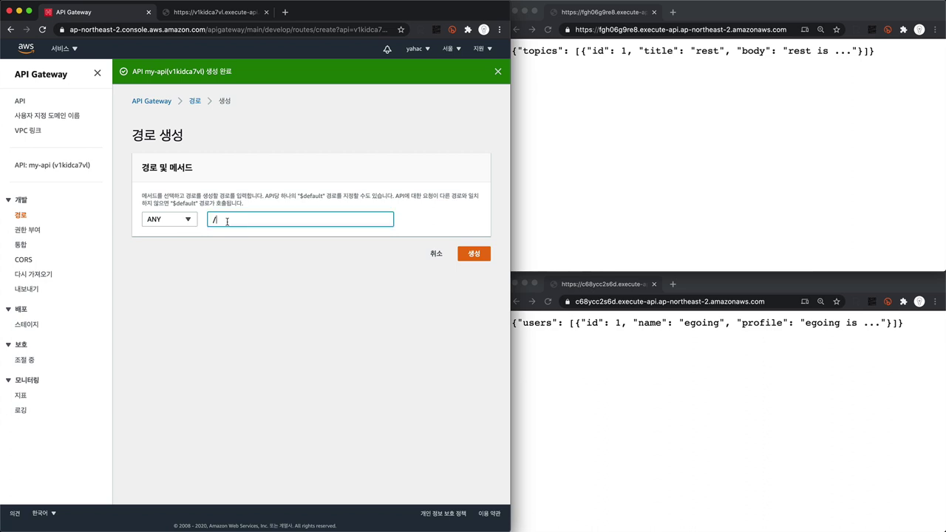
type("topics")
Append /topics to my-api's invoke URL in its browser tab without loading it, and return to the route form
key("ctrl+Tab")
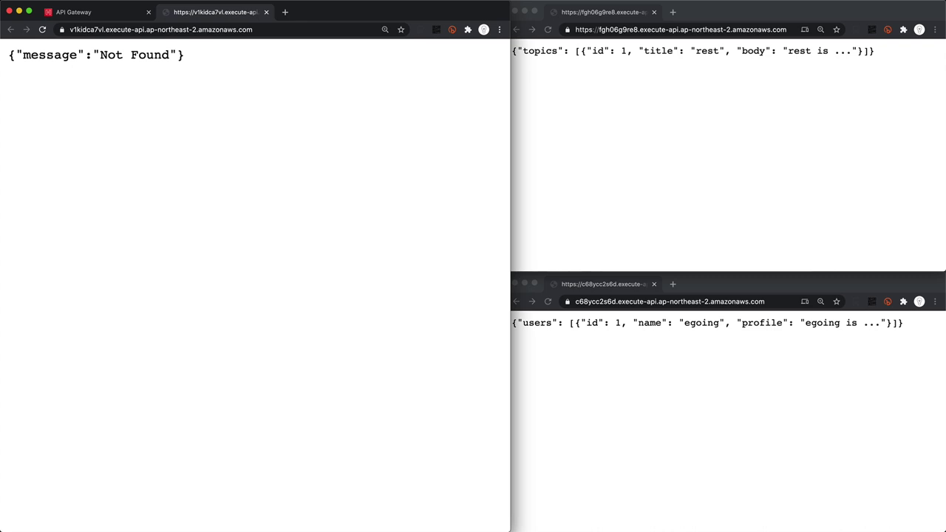
key("super+l")
left_click(276, 29)
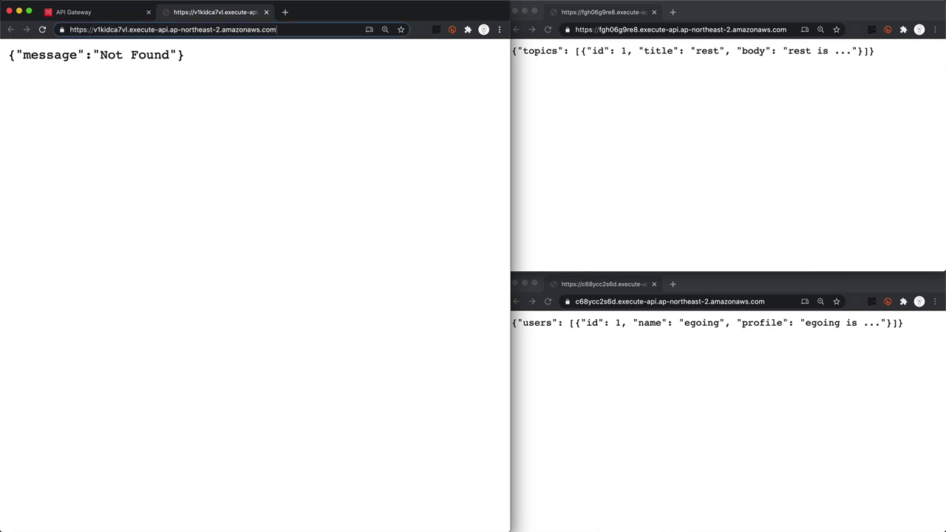
type("/topics")
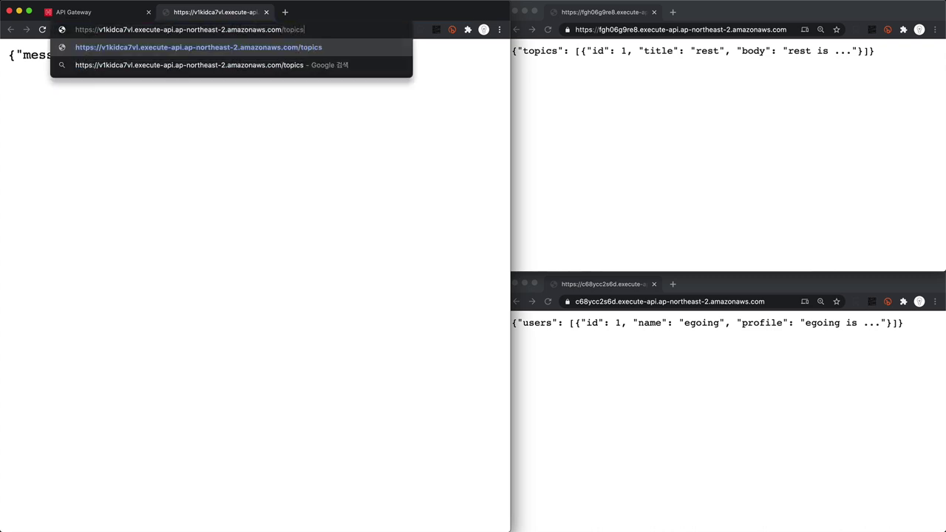
key("super+1")
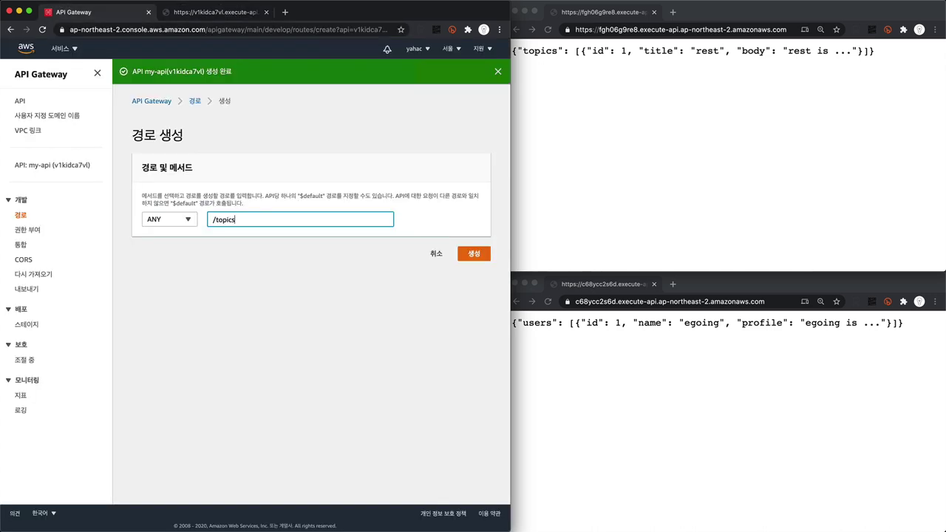
Try GET and POST as the new route's method and set it back to ANY
left_click(164, 222)
left_click(170, 250)
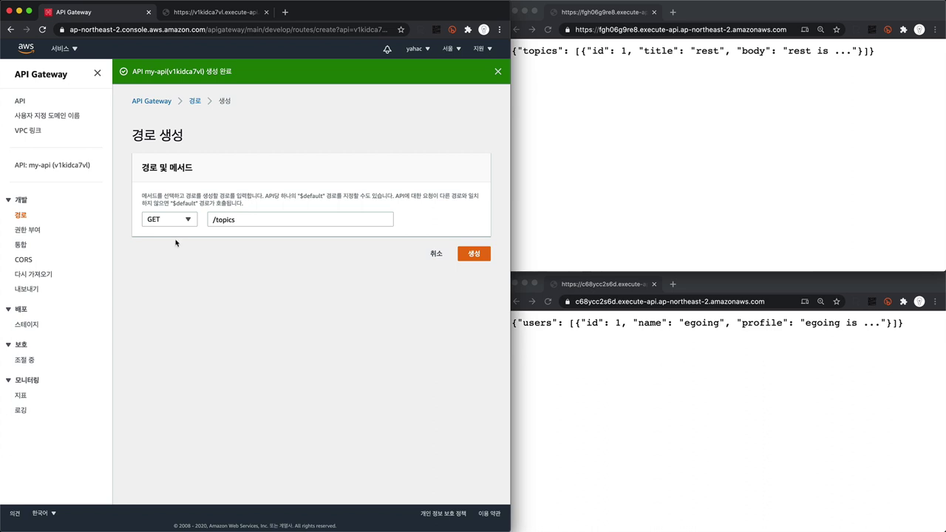
left_click(182, 220)
left_click(180, 266)
left_click(173, 224)
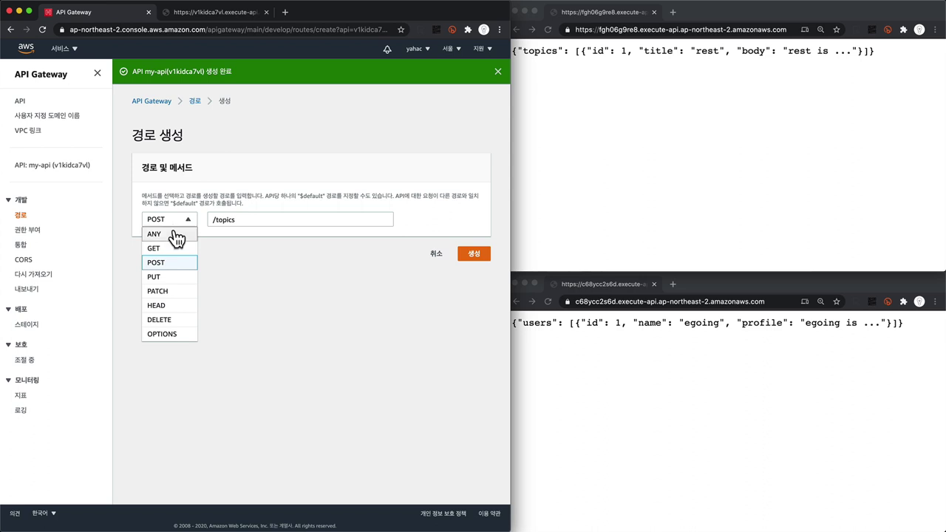
left_click(174, 235)
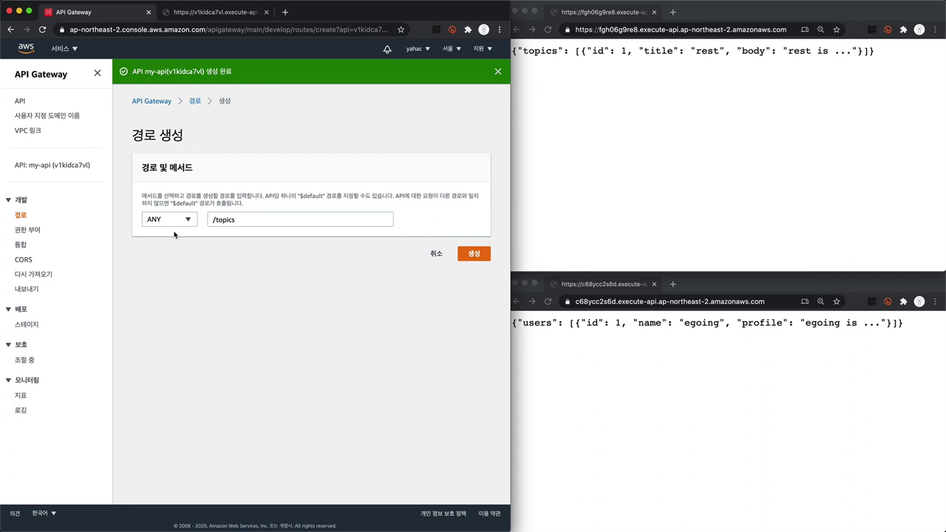
Create the /topics route with the ANY method and open its route details
left_click(475, 255)
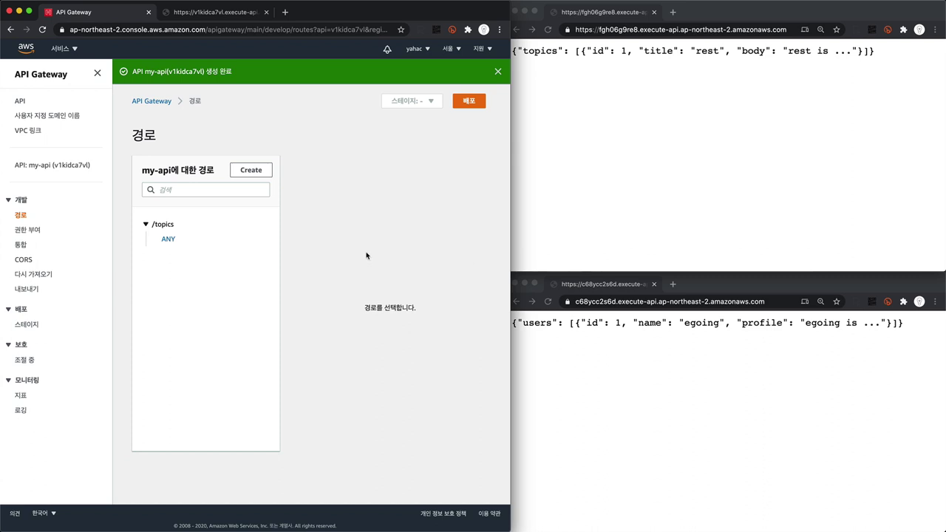
left_click(168, 239)
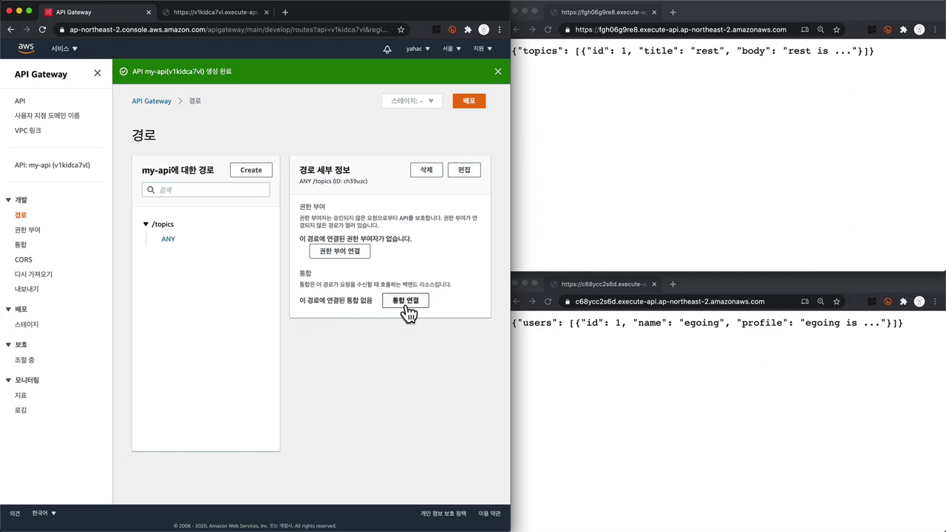
Start a new integration attached to the ANY /topics route with HTTP URI as the integration type
left_click(22, 248)
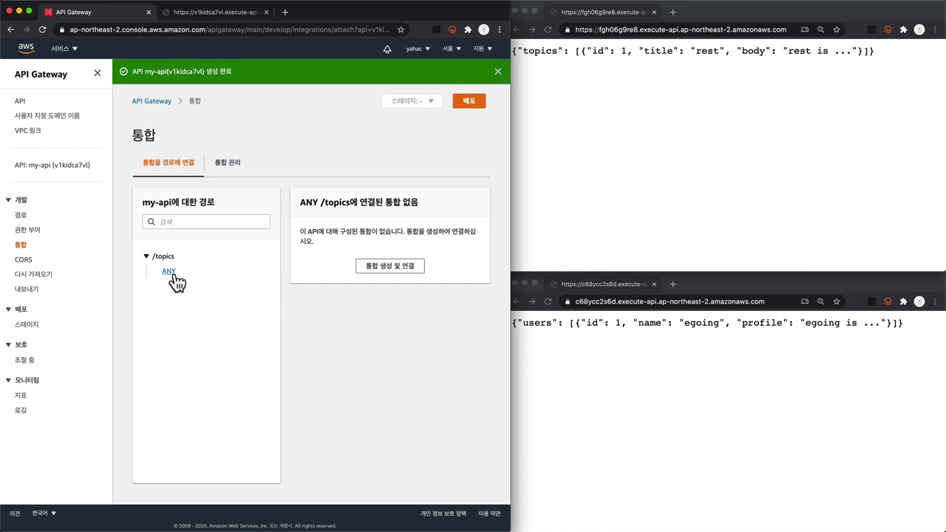
left_click(407, 273)
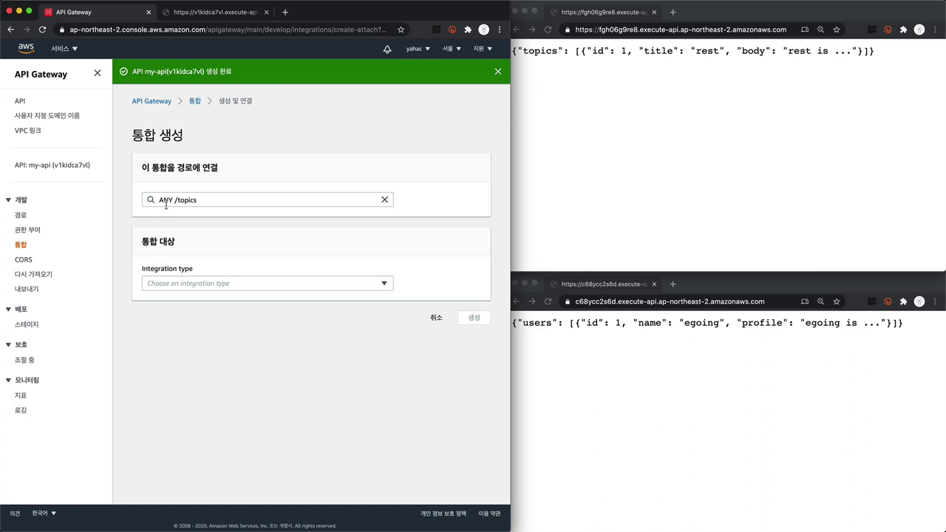
left_click(183, 287)
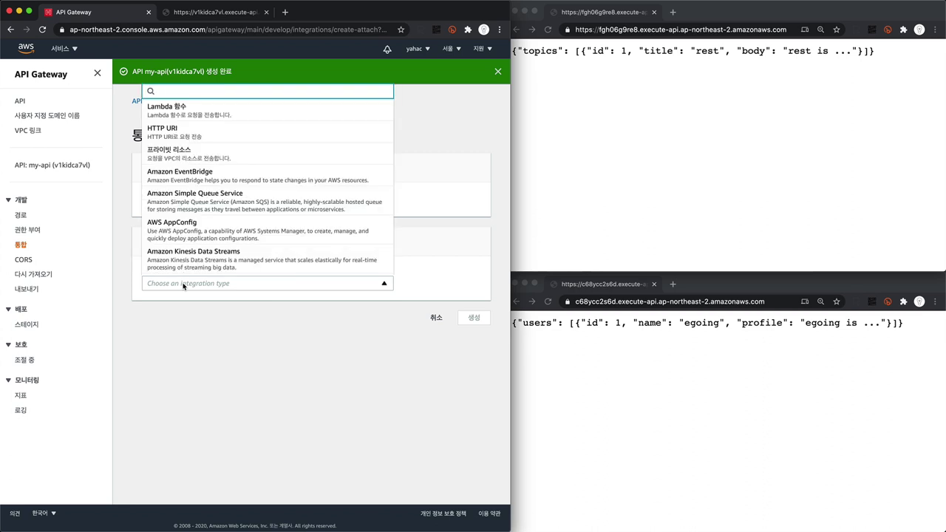
left_click(196, 138)
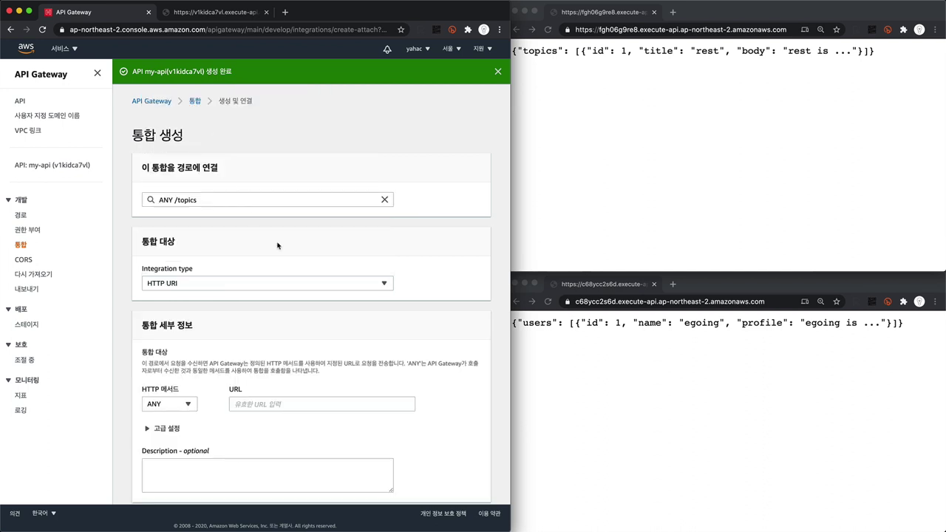
scroll(290, 294, "down", 1)
left_click(290, 373)
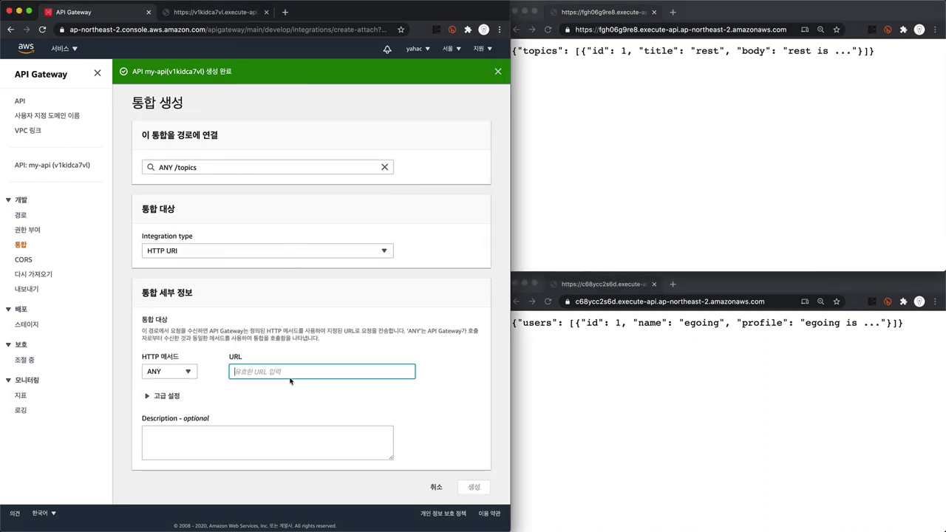
left_click(694, 31)
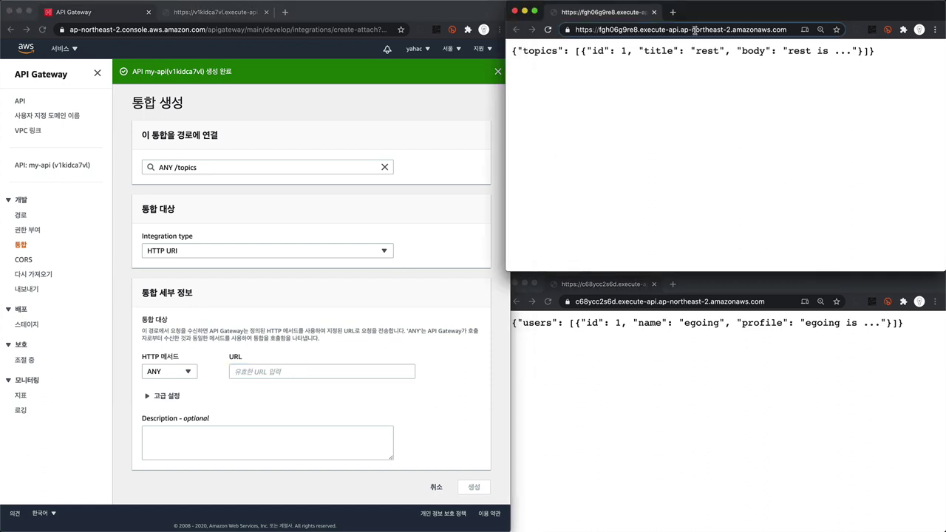
left_click(694, 30)
key("super+c")
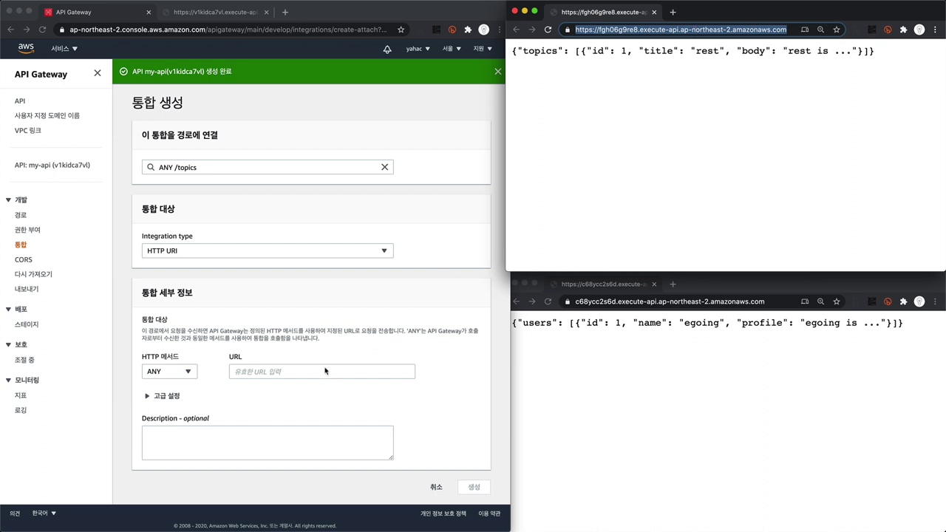
left_click(384, 371)
key("super+v")
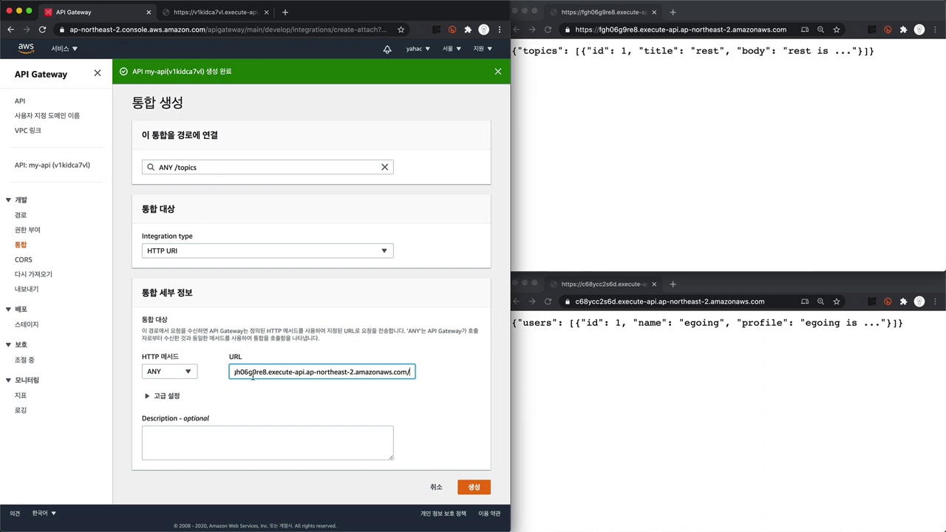
Try GET as the integration's HTTP method and set it back to ANY
left_click(184, 378)
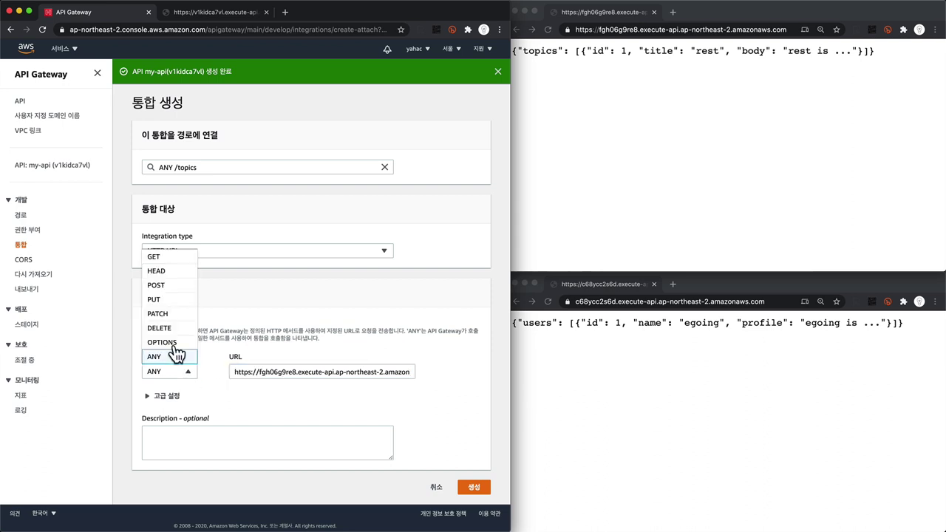
left_click(166, 263)
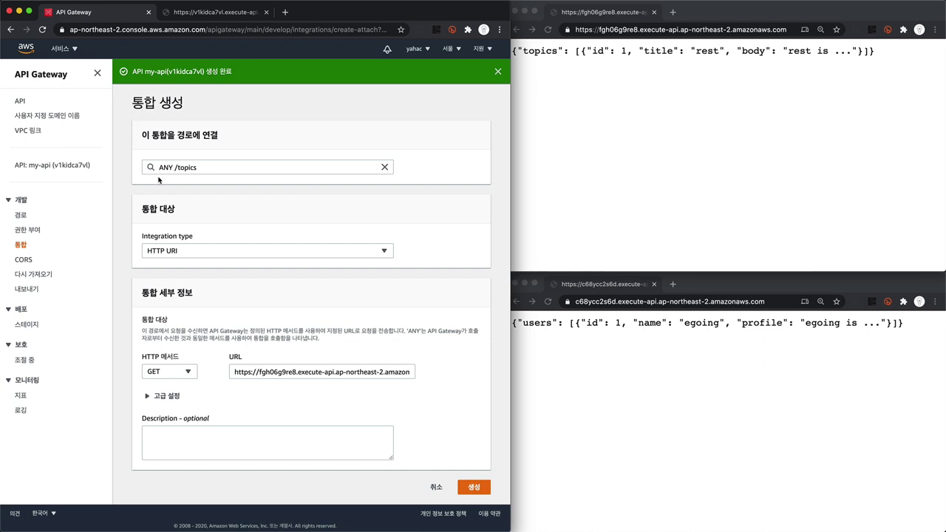
left_click(165, 376)
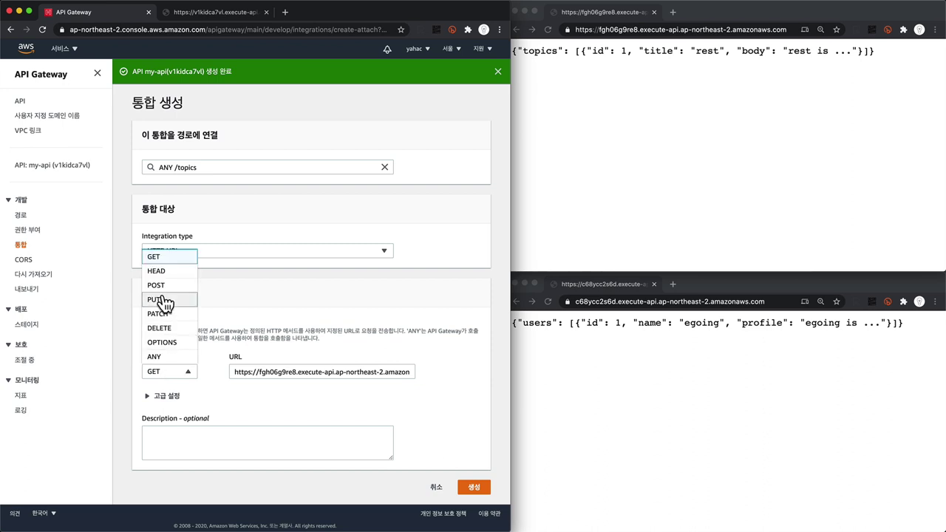
left_click(171, 357)
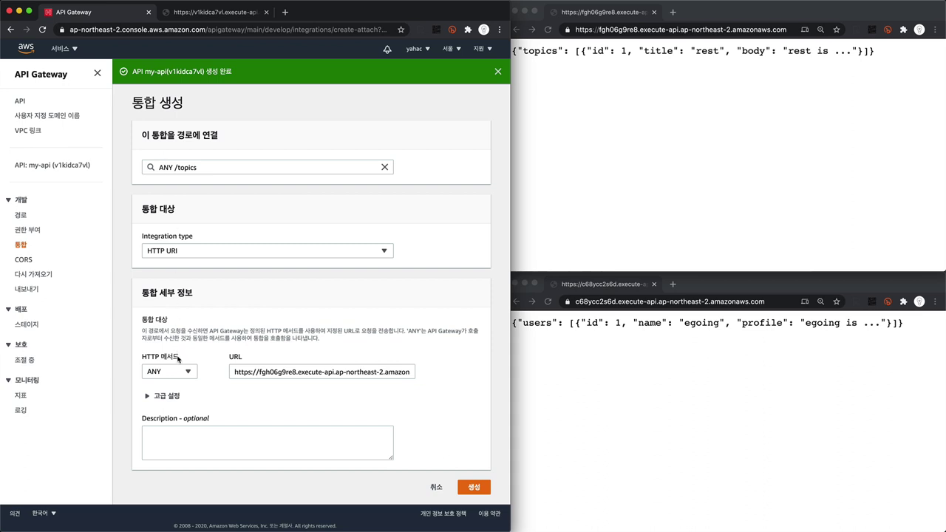
Create the /topics integration and load my-api's /topics address in its browser tab
left_click(480, 488)
left_click(224, 18)
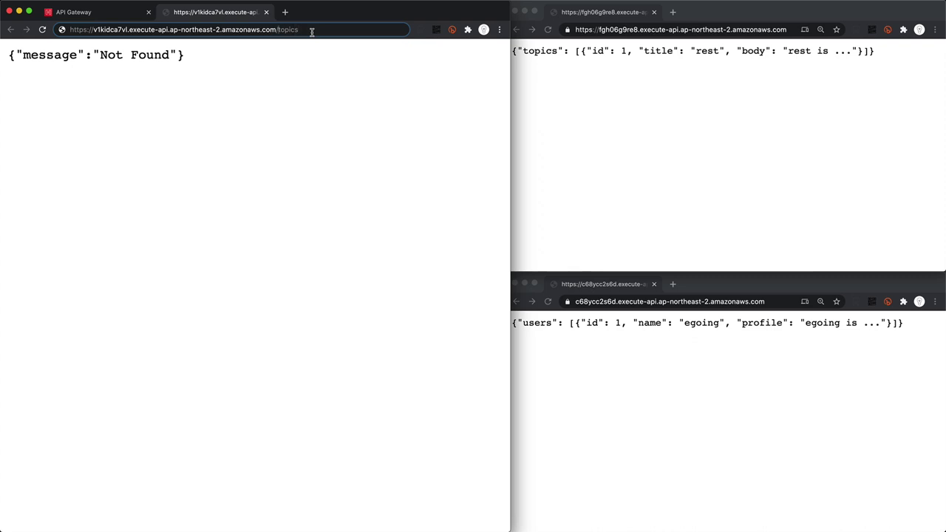
double_click(312, 32)
key("Return")
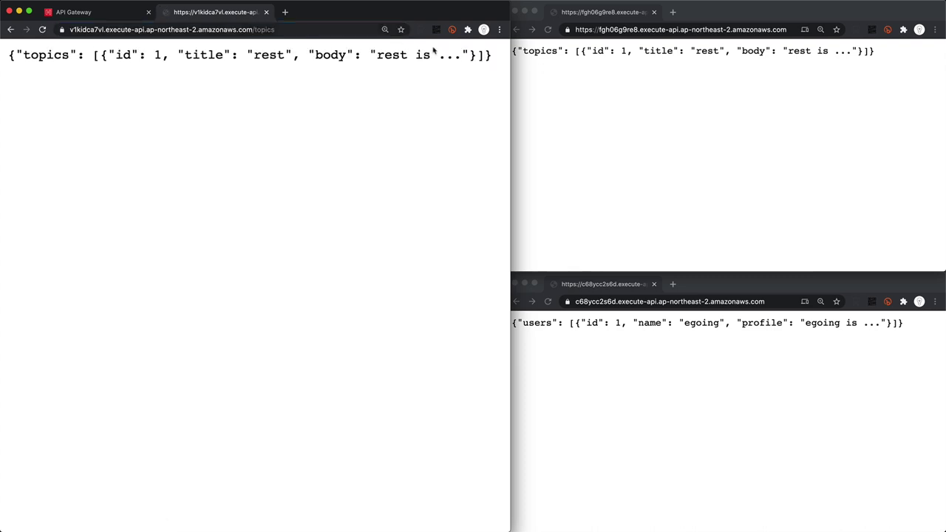
Compare my-api's /topics response with the topics API's own response, and look at the separate users API
left_click(575, 89)
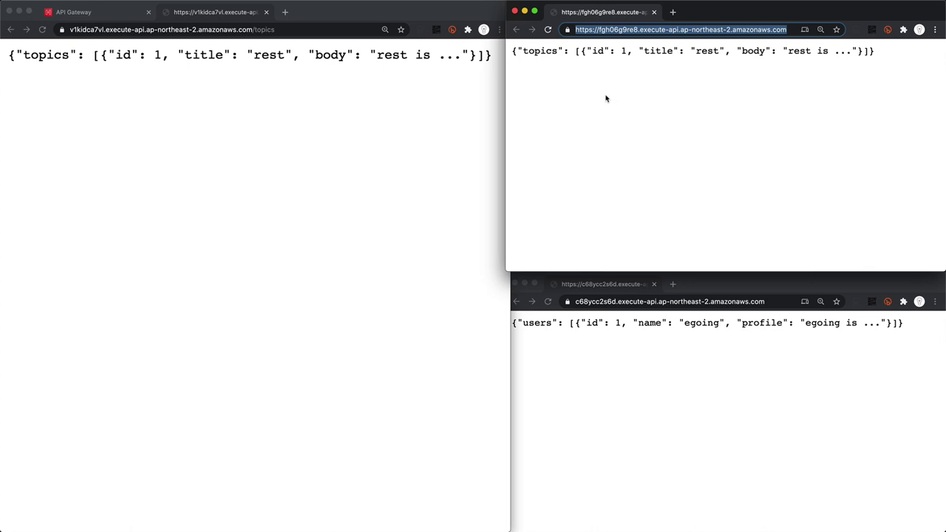
left_click(466, 72)
left_click_drag(495, 57, 37, 58)
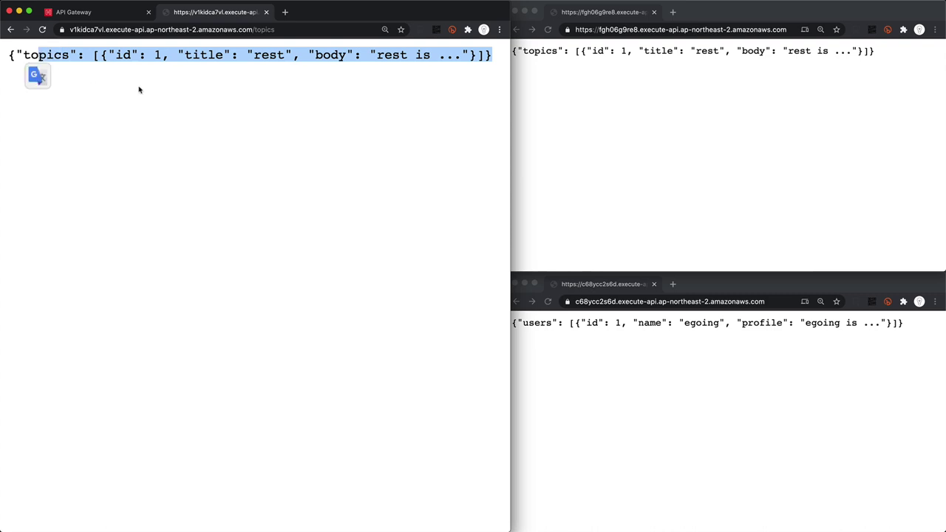
left_click(185, 114)
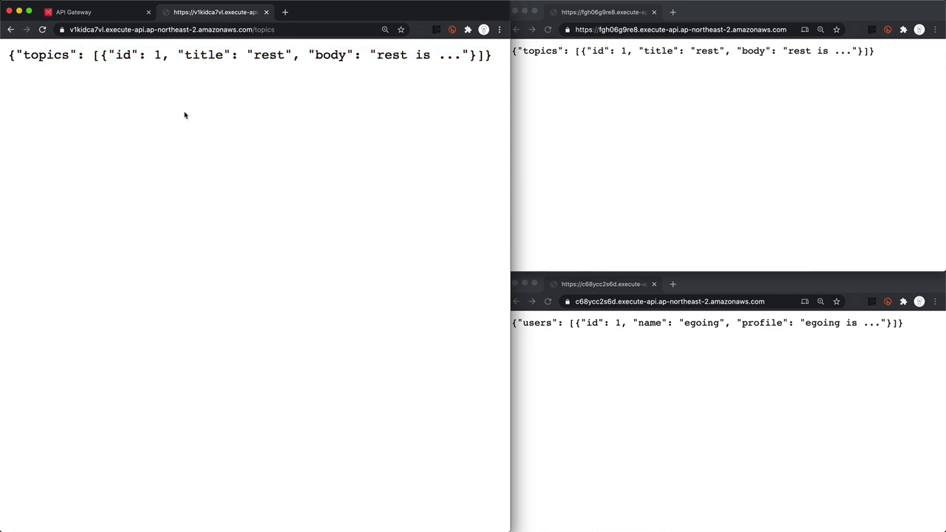
left_click(569, 358)
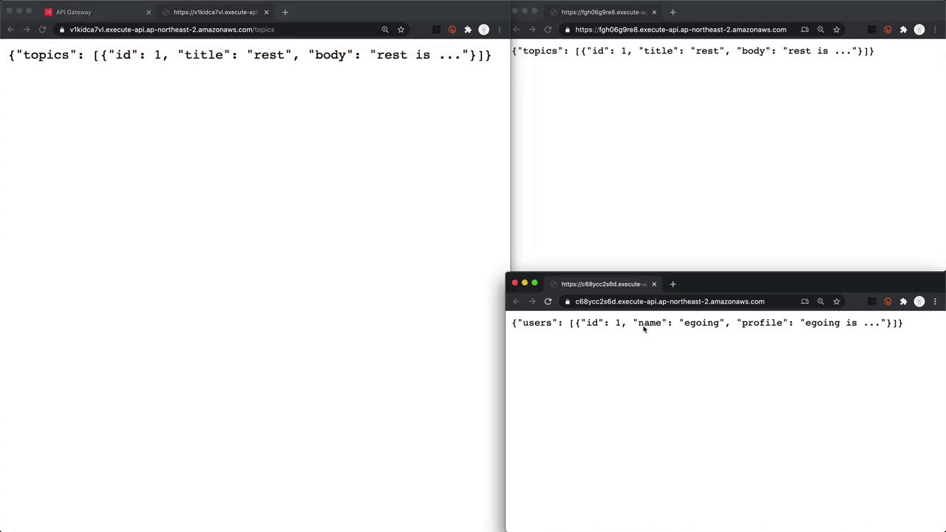
left_click(708, 305)
left_click(691, 342)
left_click(403, 292)
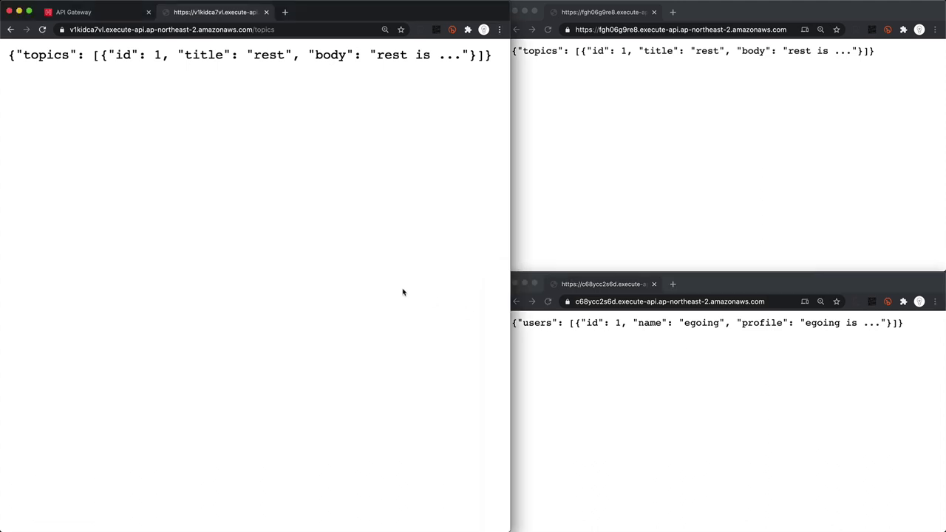
Return to my-api's routes in API Gateway and create a /users route with the ANY method
key("ctrl+shift+Tab")
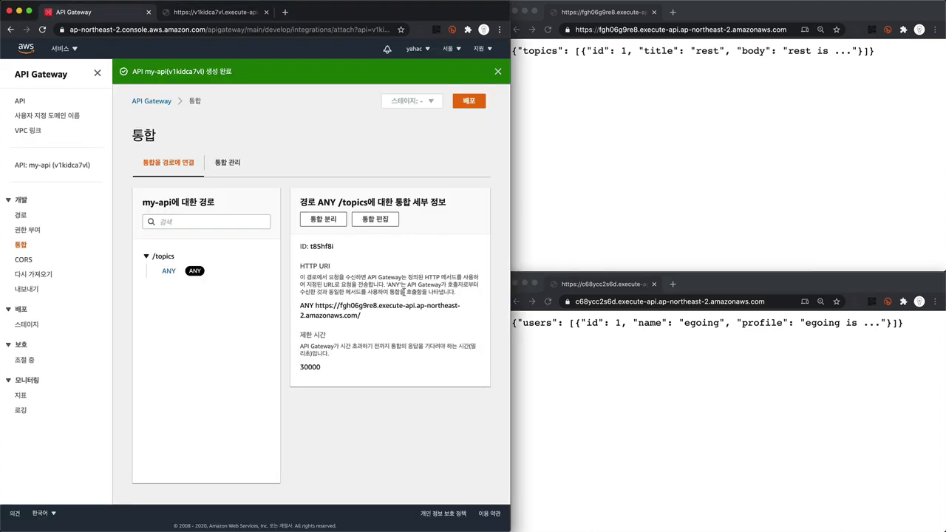
left_click(21, 216)
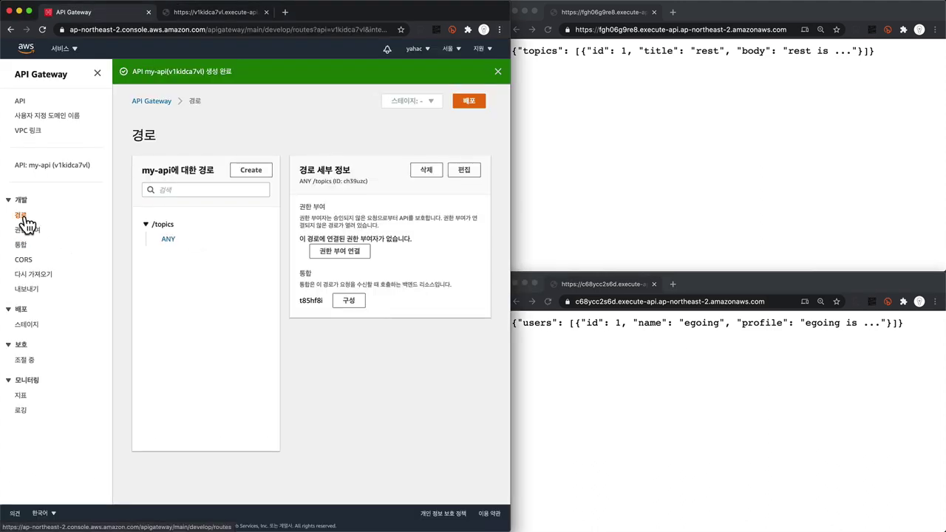
left_click(242, 174)
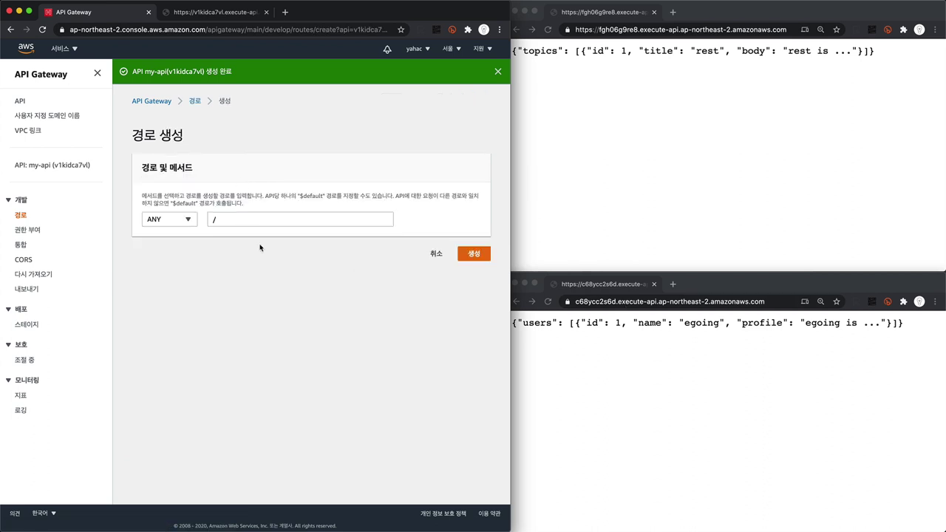
left_click(279, 218)
type("users")
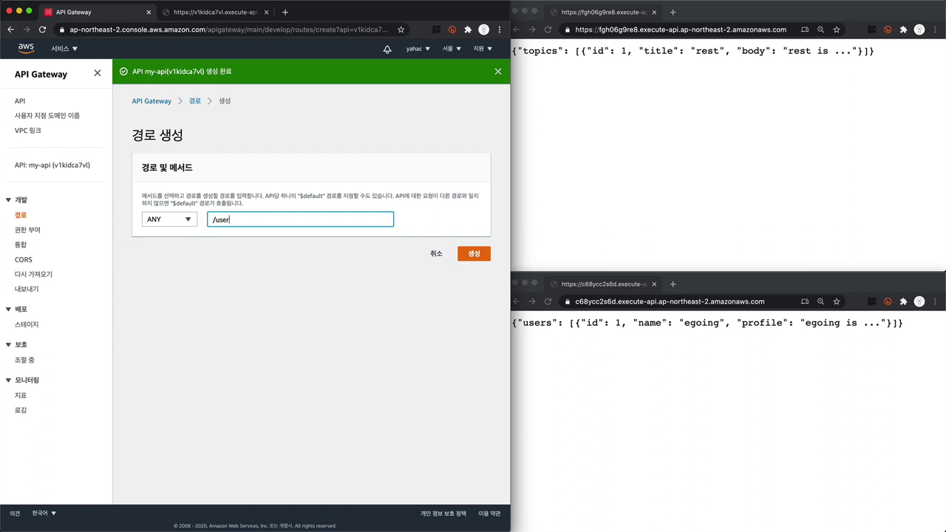
left_click(464, 254)
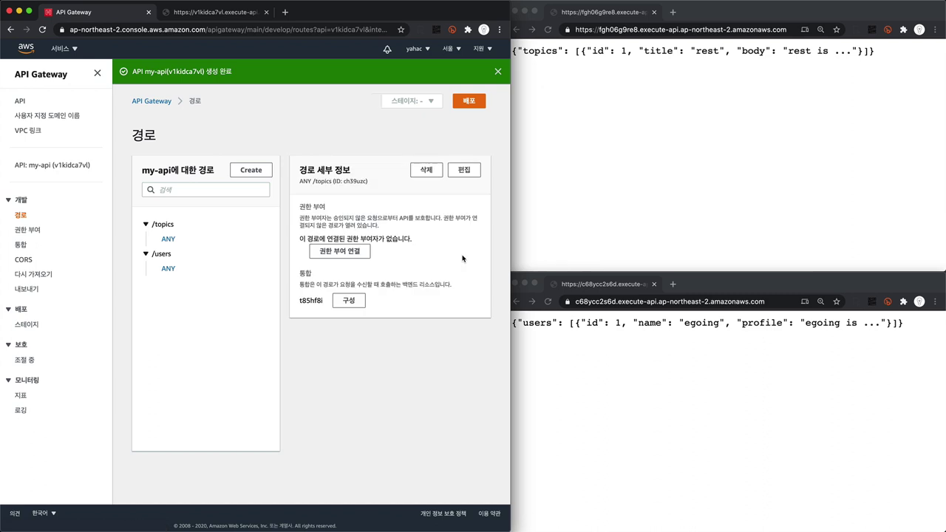
Start a new integration attached to the ANY /users route with HTTP URI as the integration type
left_click(22, 245)
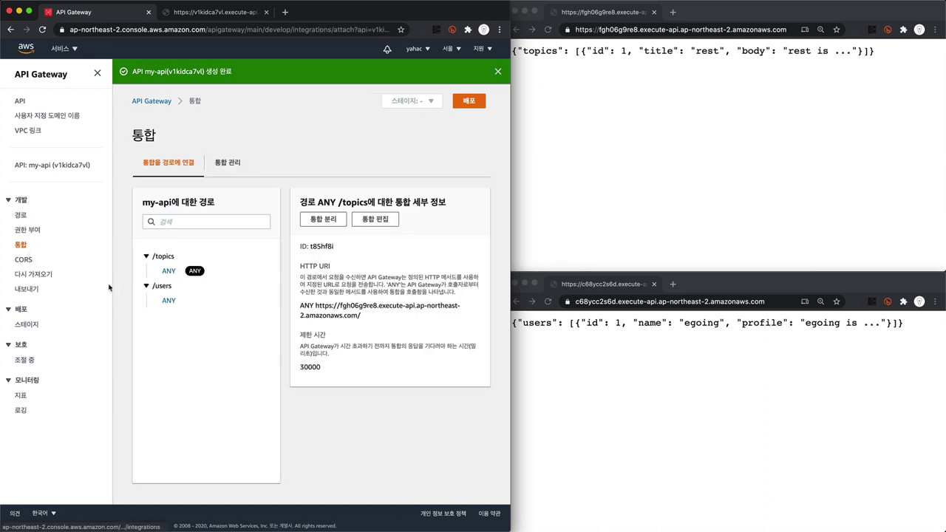
left_click(166, 300)
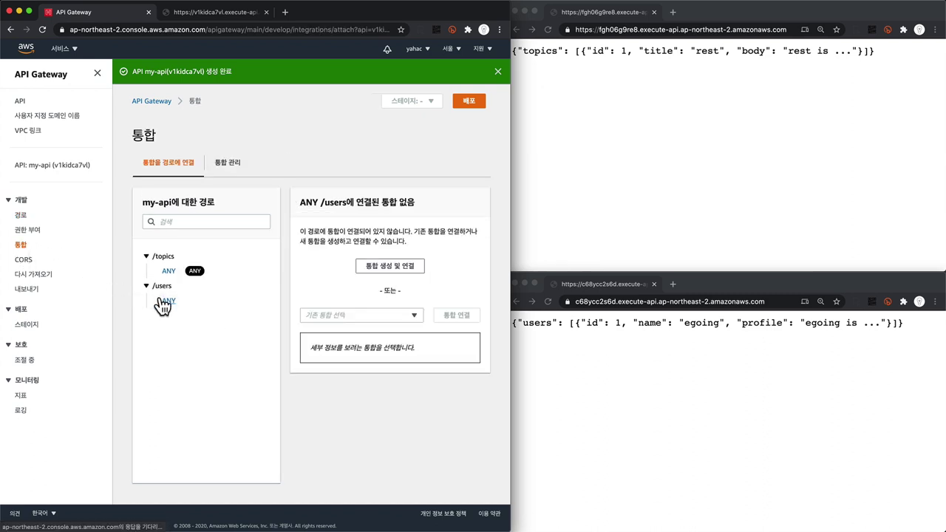
left_click(411, 268)
left_click(624, 309)
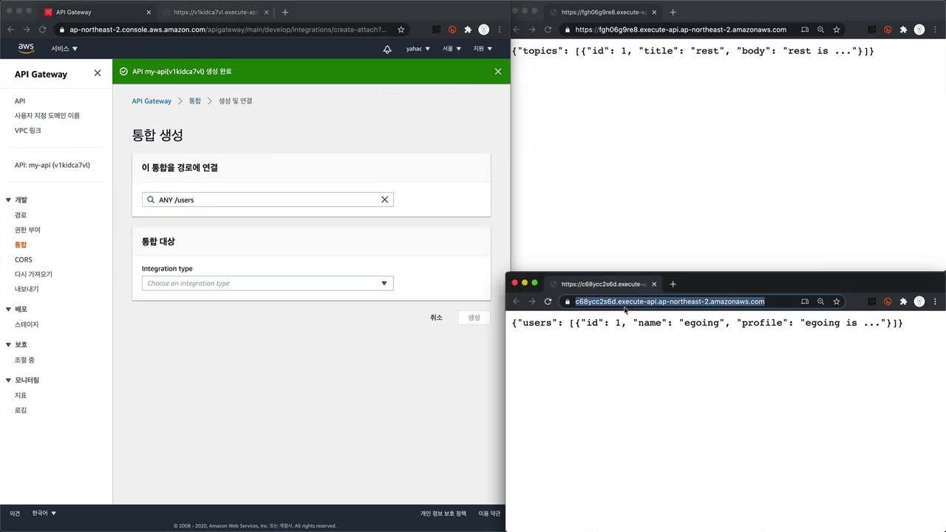
left_click(254, 285)
left_click(244, 283)
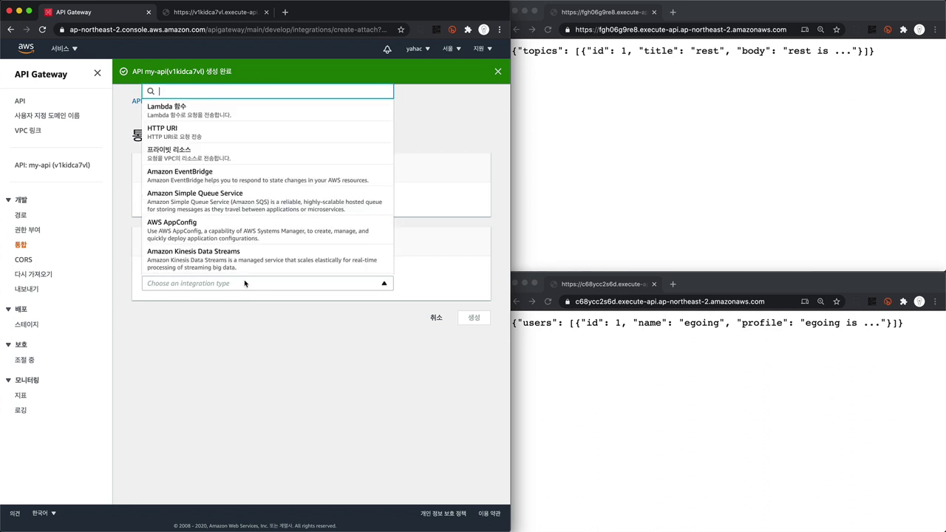
left_click(236, 138)
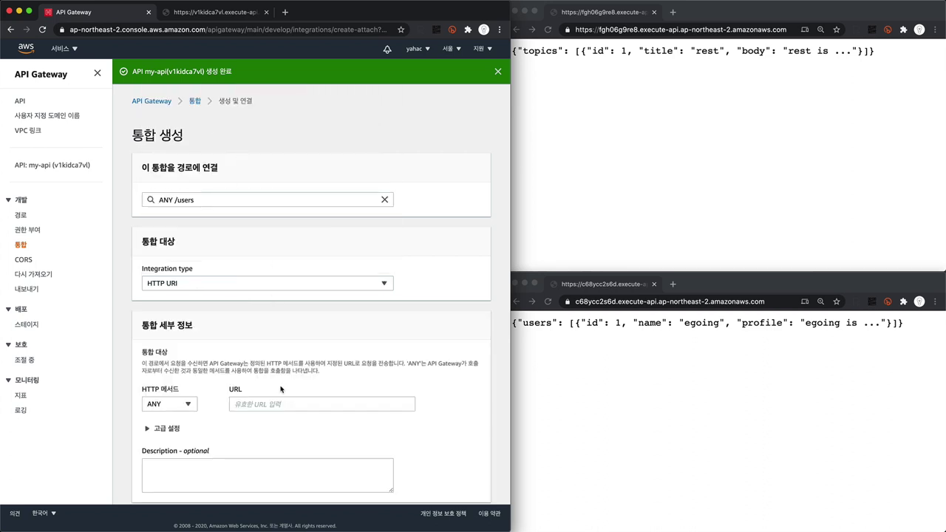
left_click(627, 313)
key("super+c")
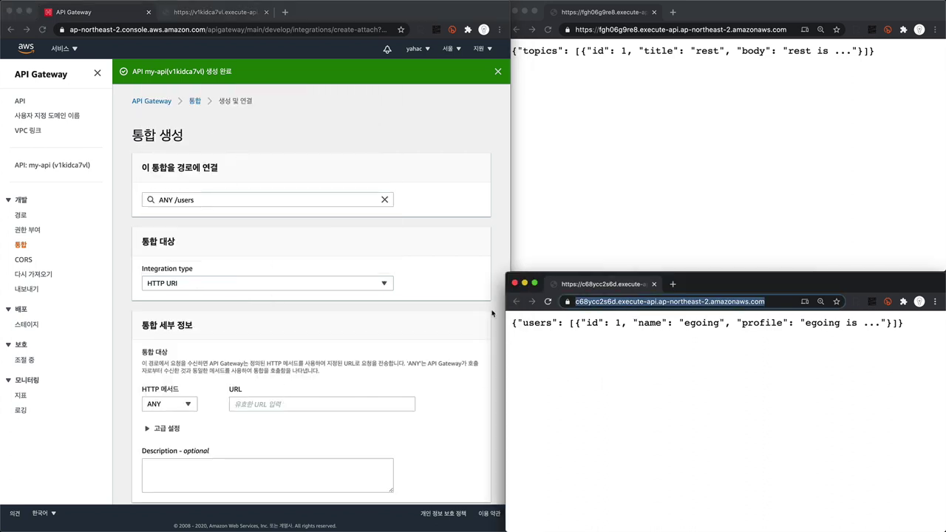
left_click(325, 405)
left_click(325, 405)
key("super+v")
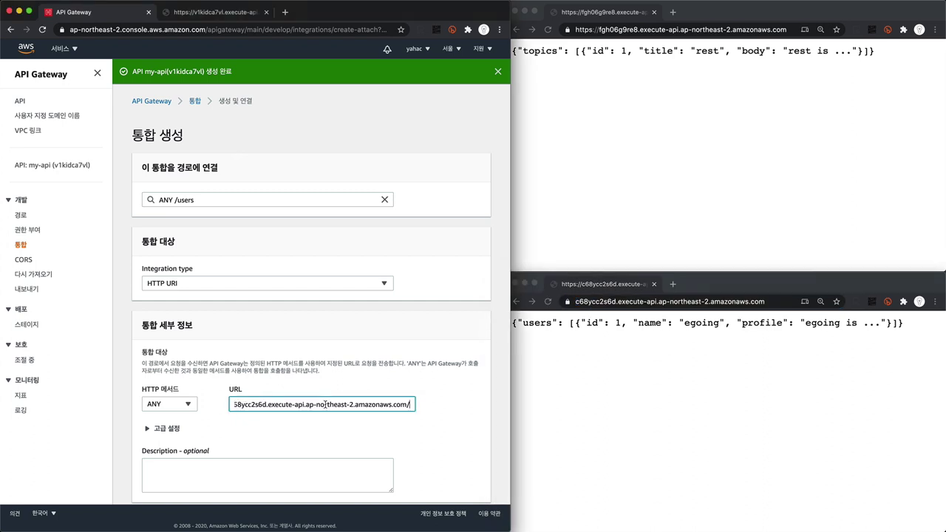
scroll(325, 405, "down", 1)
left_click(475, 486)
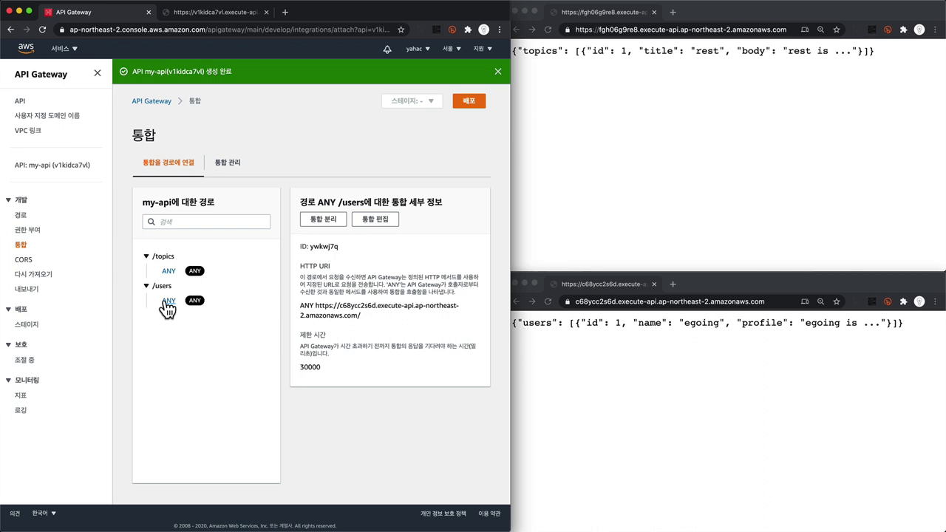
Check the /users integration's target URL and load my-api's address with /users in place of /topics
left_click_drag(314, 305, 376, 318)
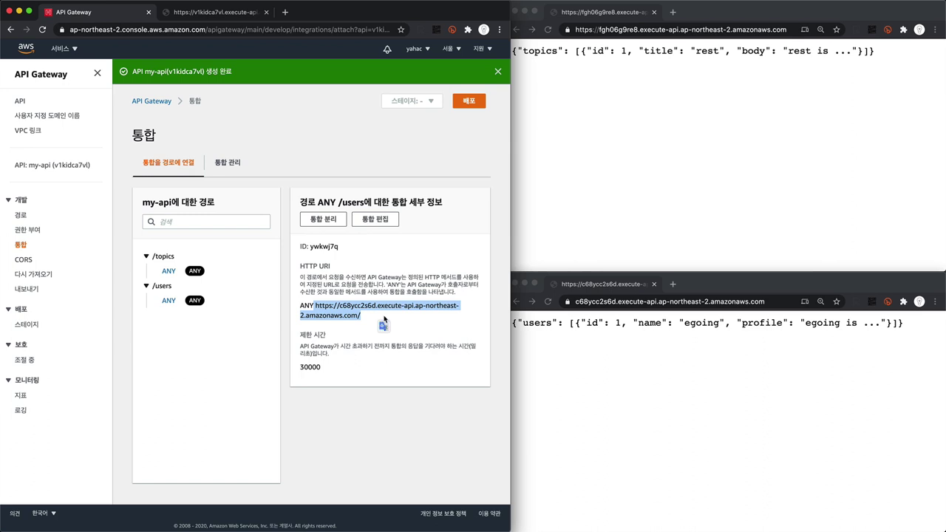
key("ctrl+Tab")
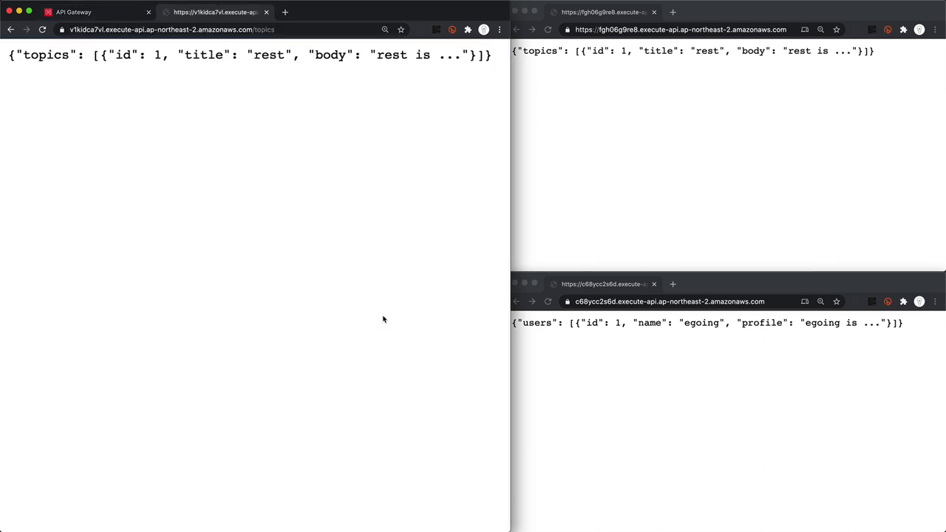
key("super+l")
key("Right")
key("alt+shift+Left")
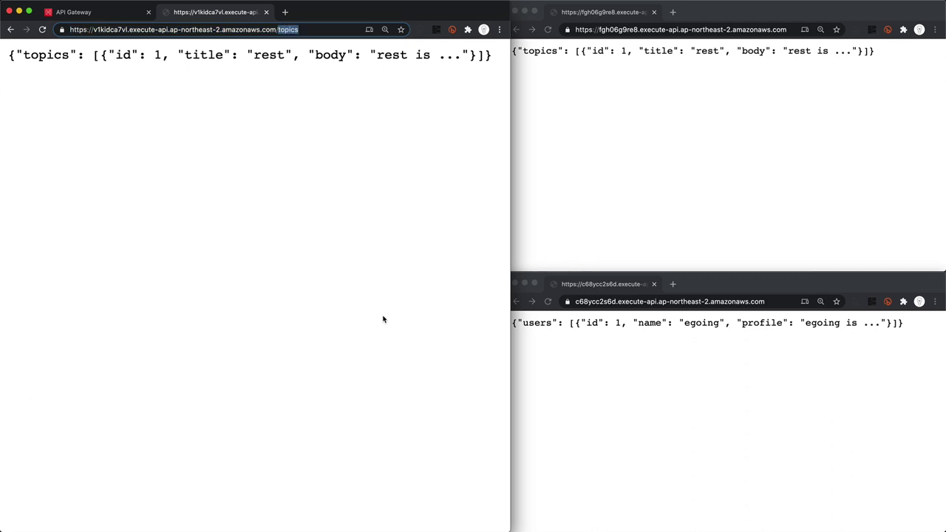
type("users")
key("Return")
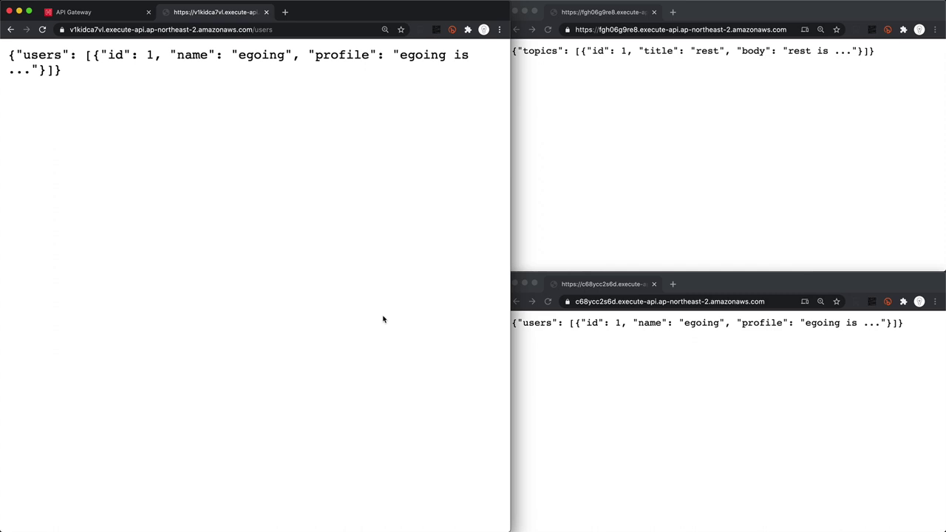
key("super+l")
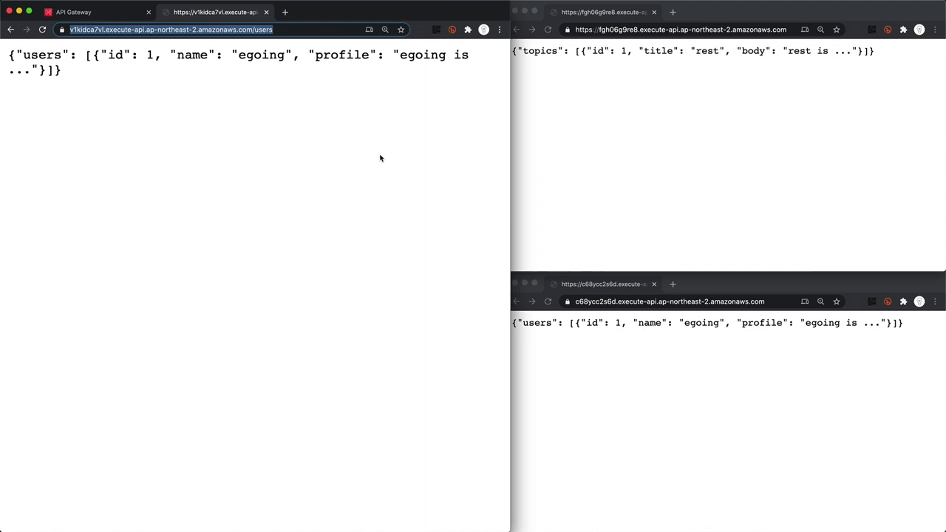
left_click(321, 127)
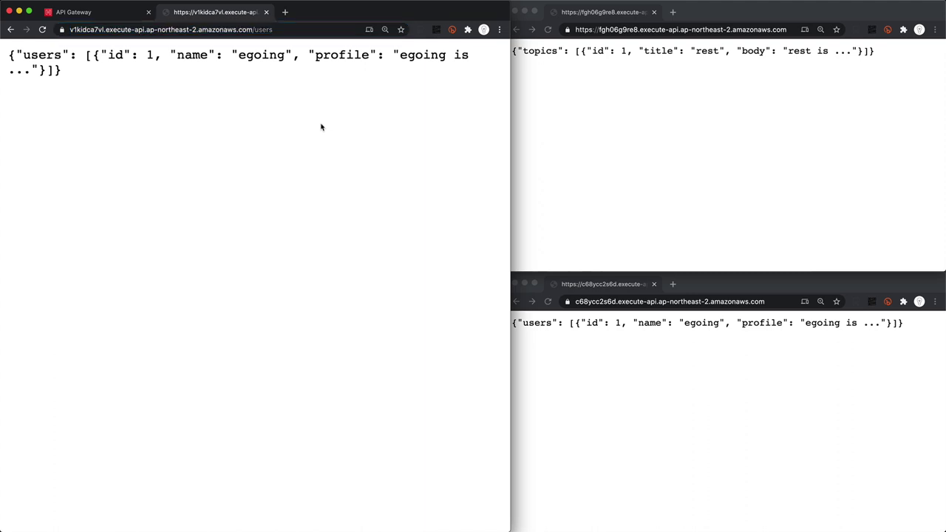
left_click(199, 31)
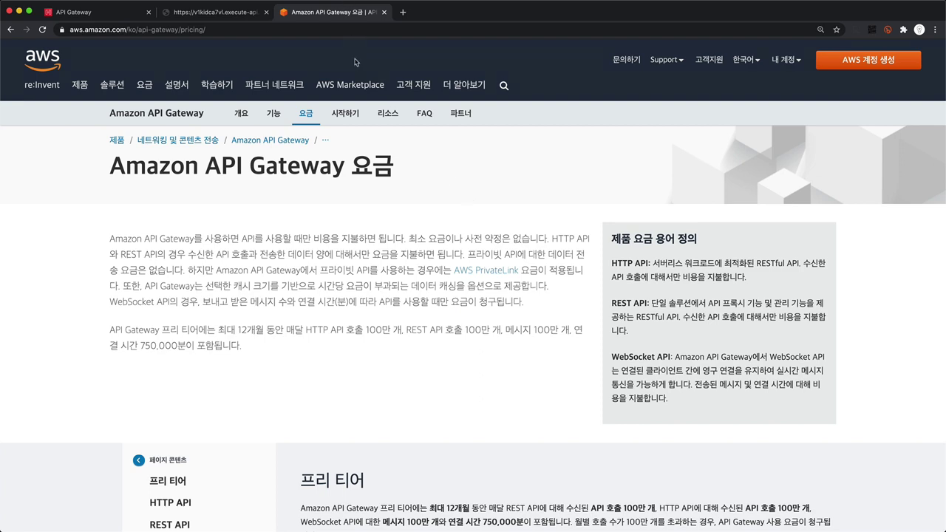
Examine the API Gateway pricing page, comparing the per-request prices of HTTP API and REST API for the Seoul region
key("super+equal")
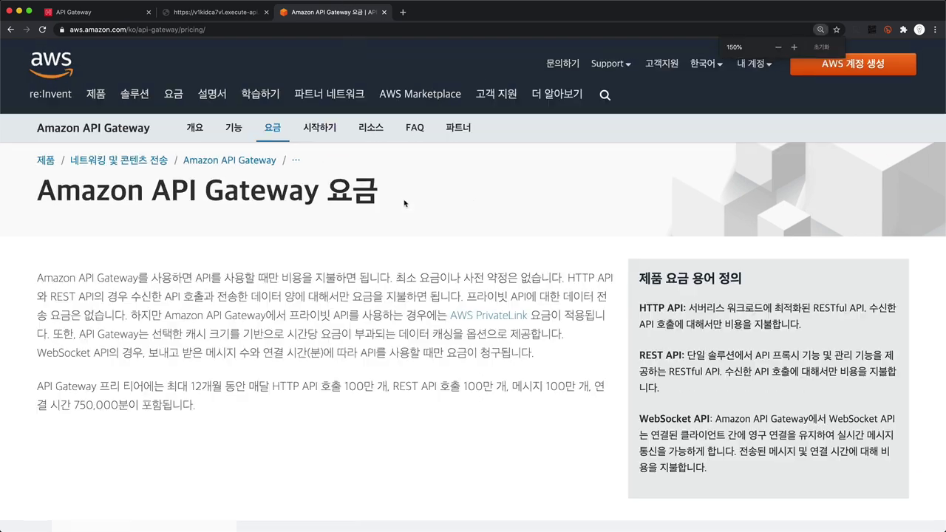
scroll(401, 204, "down", 6)
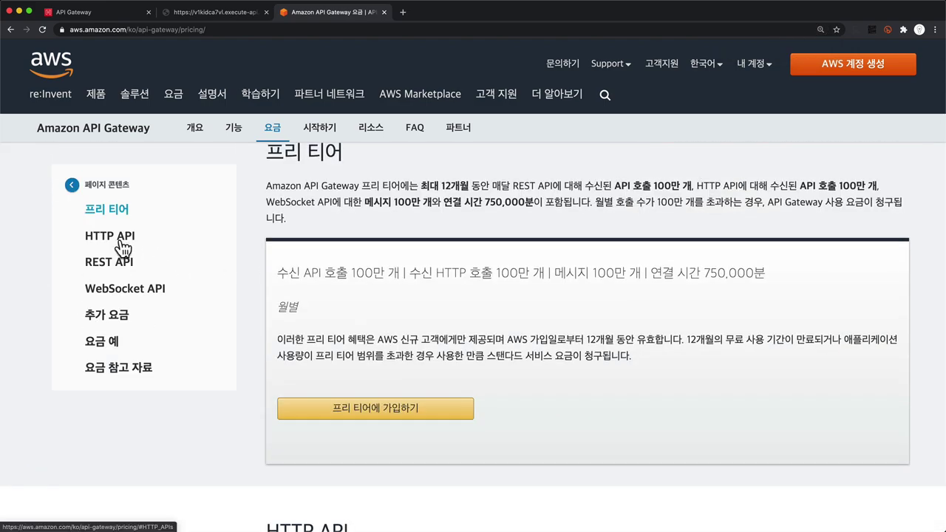
scroll(123, 266, "down", 15)
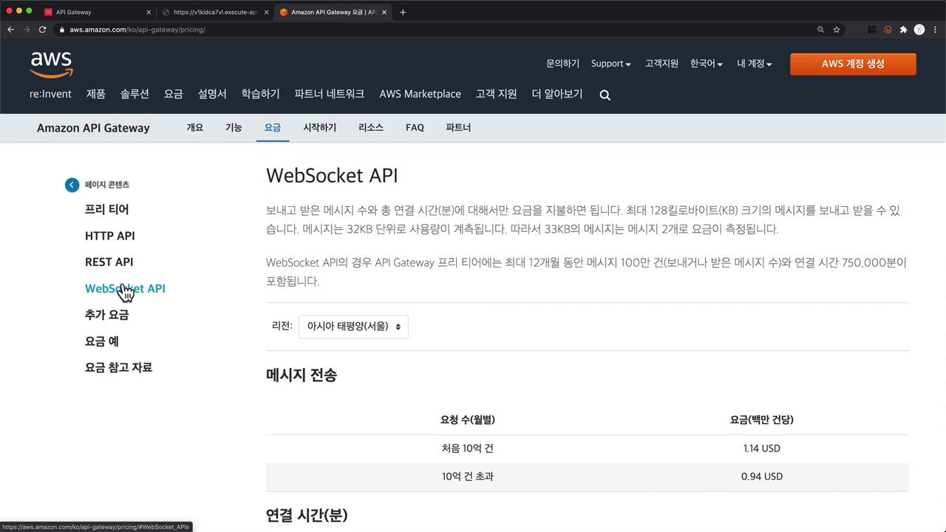
left_click(118, 247)
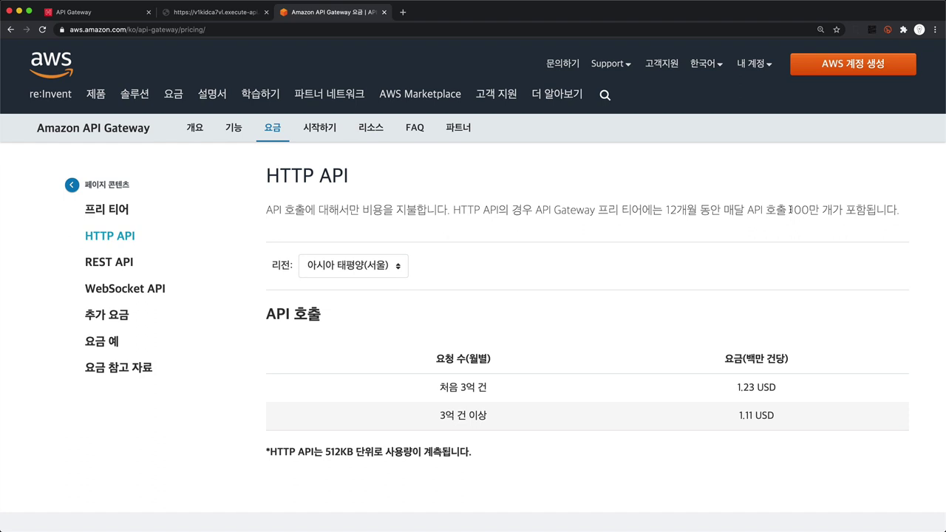
left_click(138, 266)
scroll(739, 384, "down", 1)
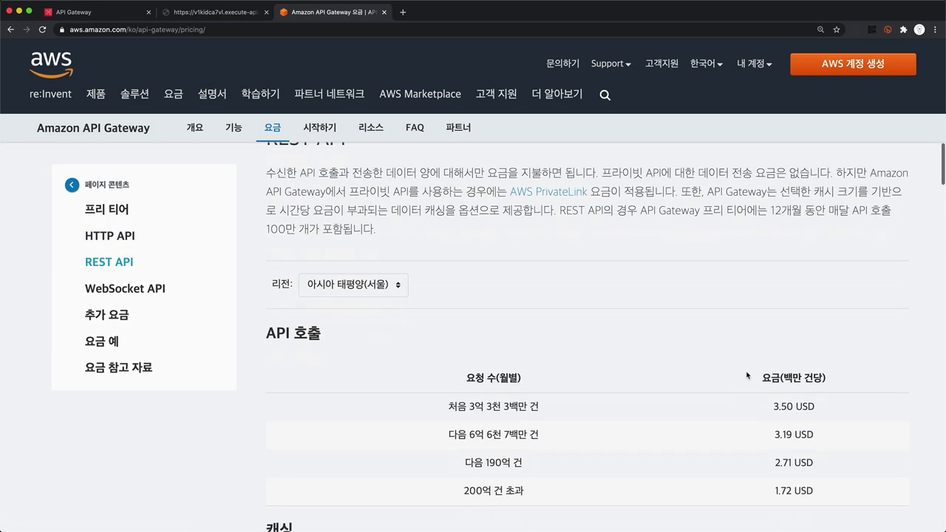
scroll(761, 384, "down", 1)
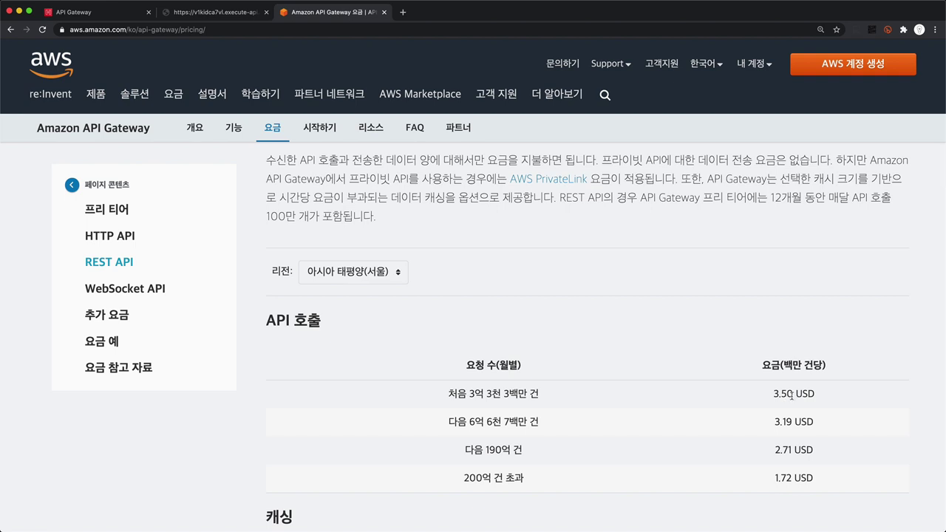
scroll(790, 394, "down", 2)
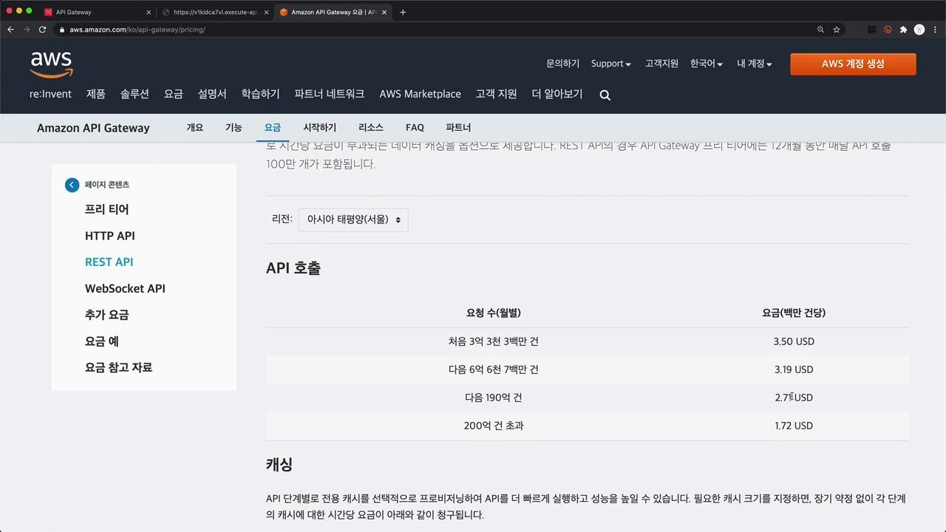
left_click(104, 236)
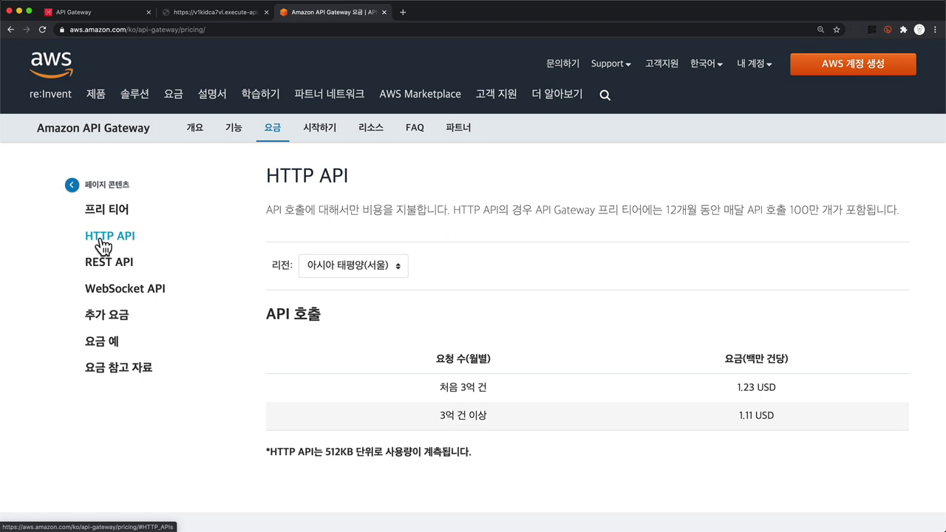
Return to my-api in API Gateway and detach the integration from its ANY /users route
key("super+1")
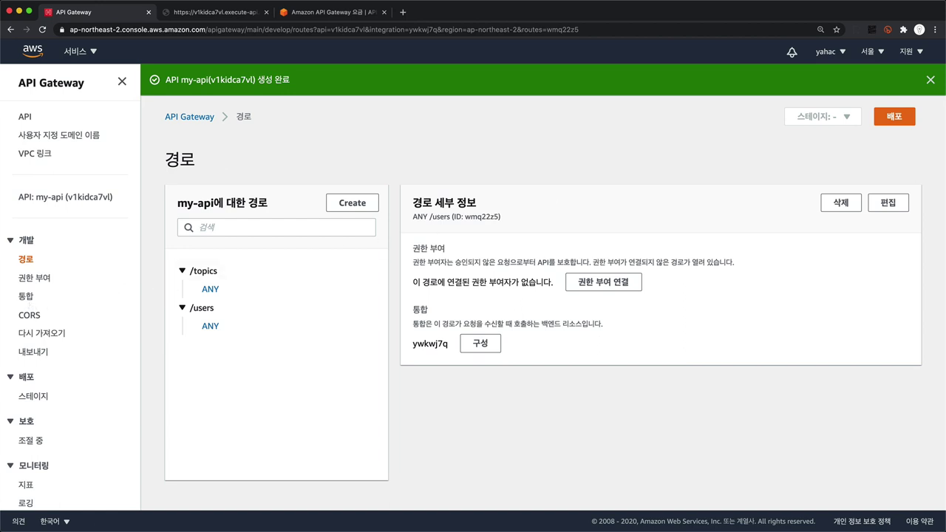
left_click(27, 298)
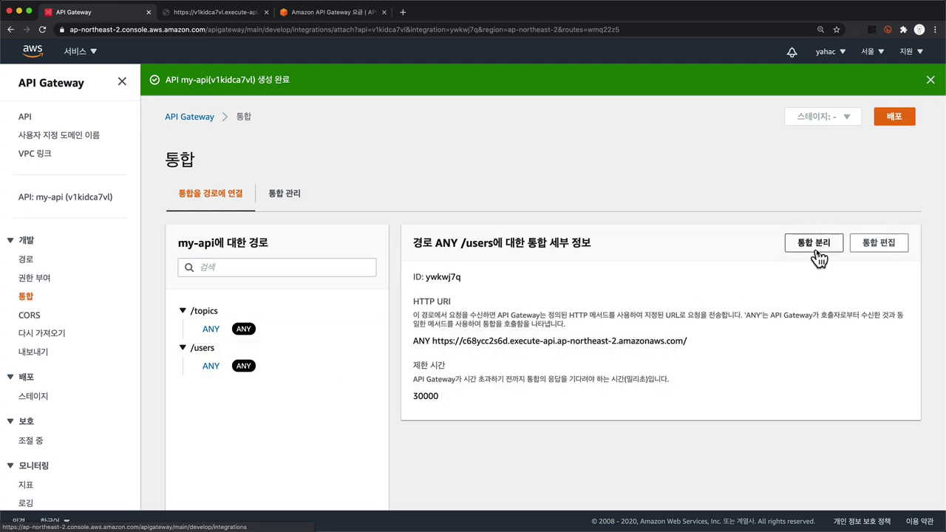
left_click(819, 256)
Start a new integration for the ANY /users route and look through the available integration types without choosing one
left_click(683, 319)
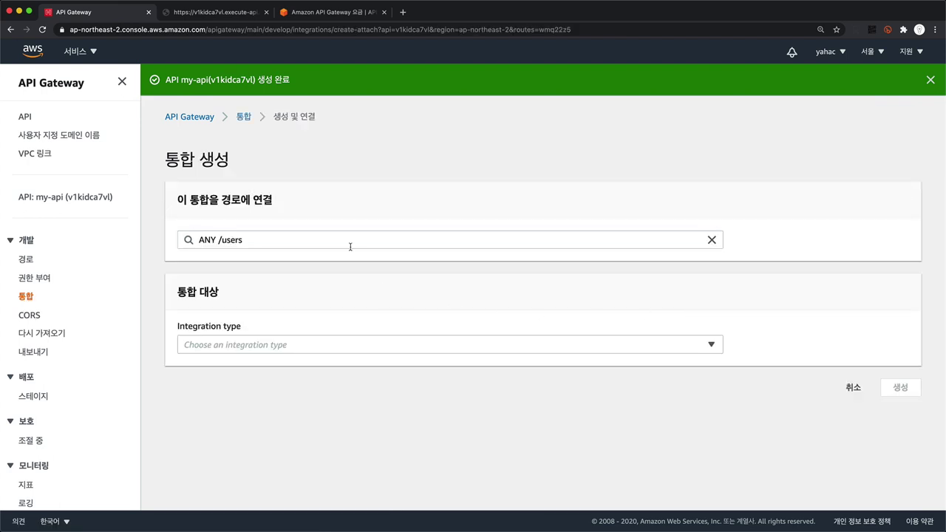
left_click(347, 344)
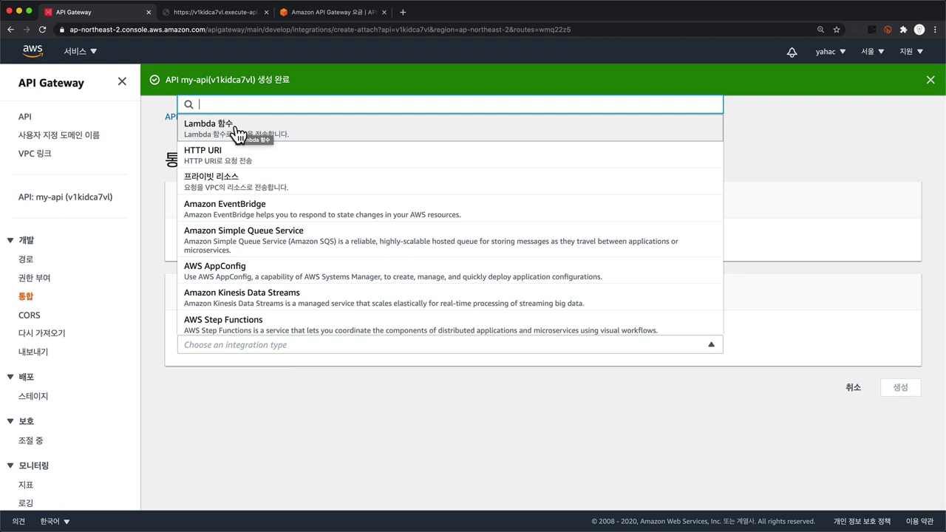
left_click(362, 82)
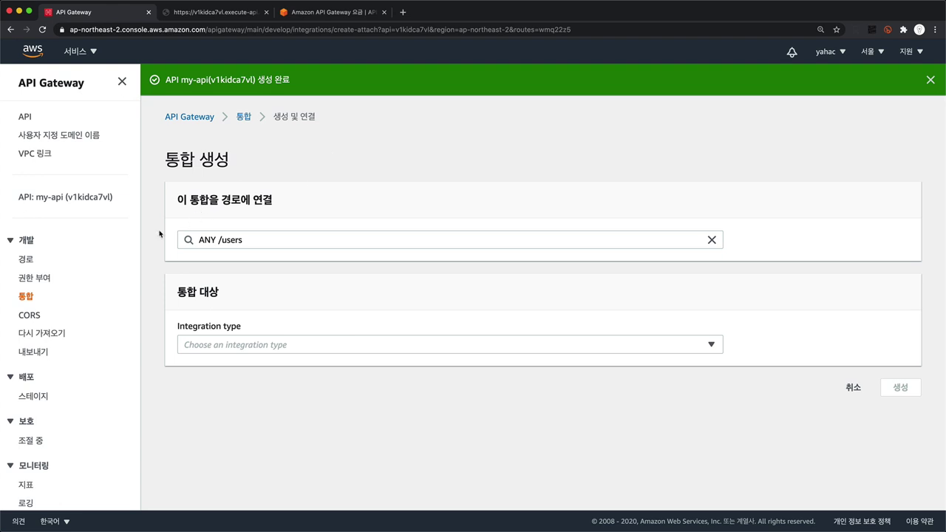
Review the authorization and CORS settings of my-api, and check the domain of its /users address
left_click(32, 280)
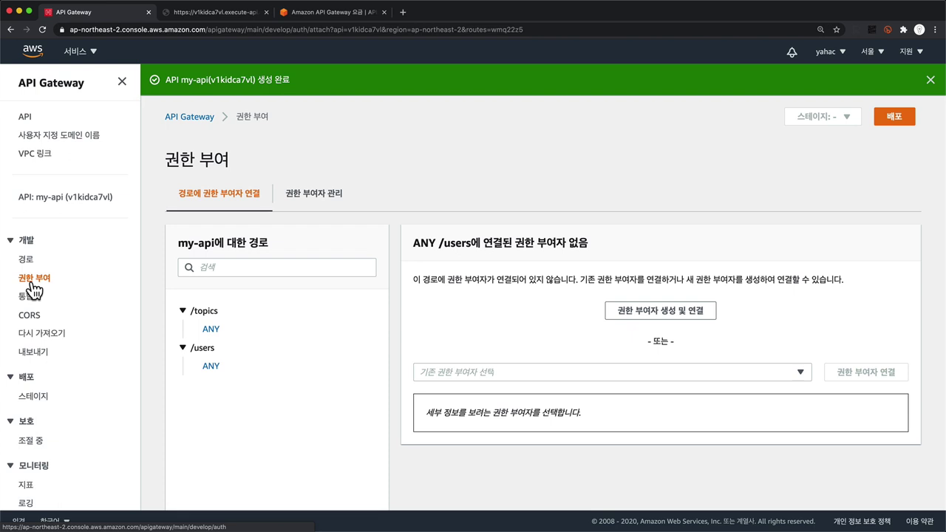
left_click(33, 318)
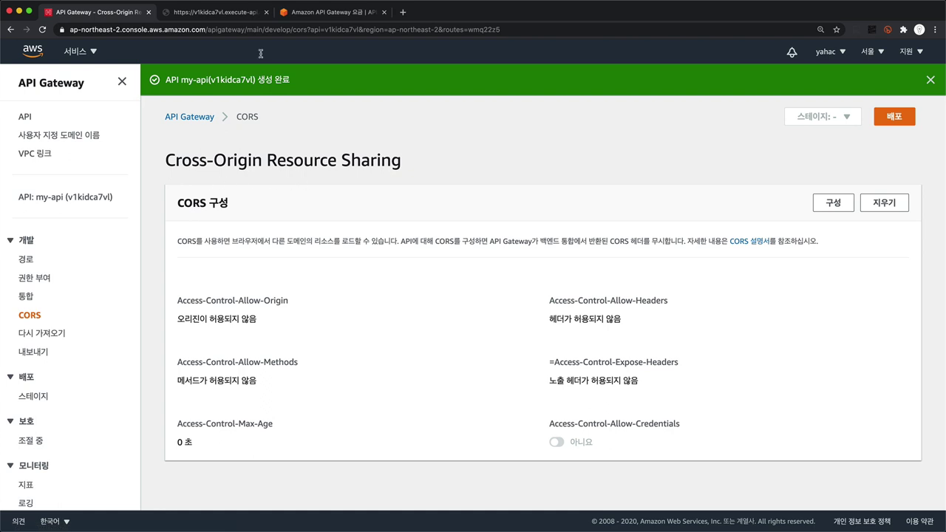
left_click(234, 17)
left_click(222, 42)
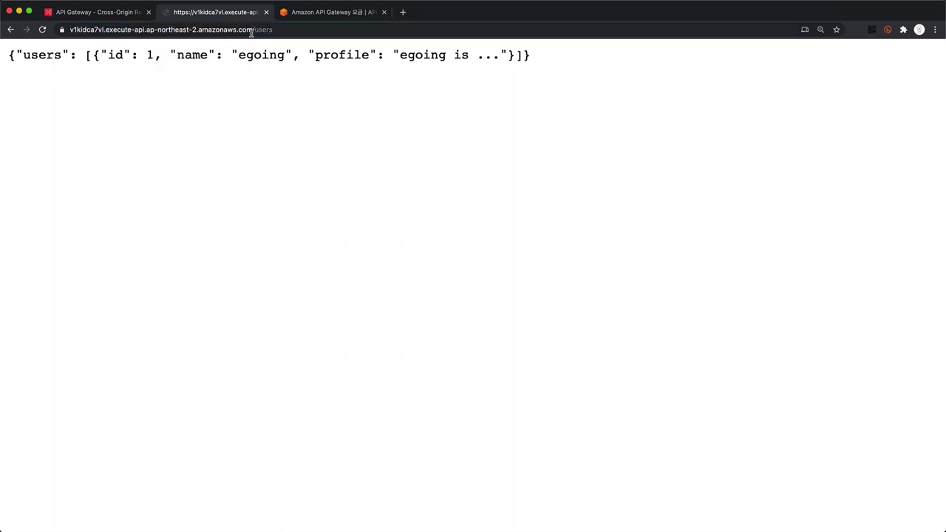
left_click_drag(251, 33, 41, 26)
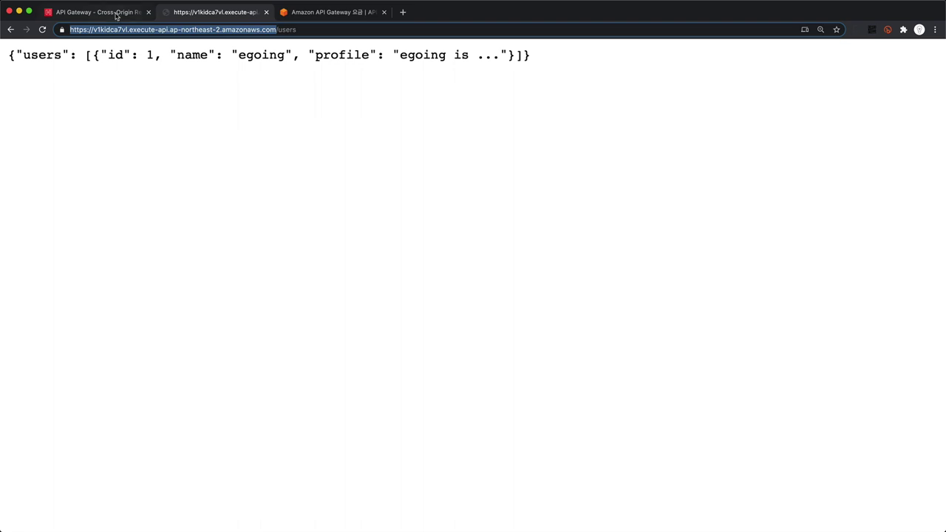
left_click(117, 14)
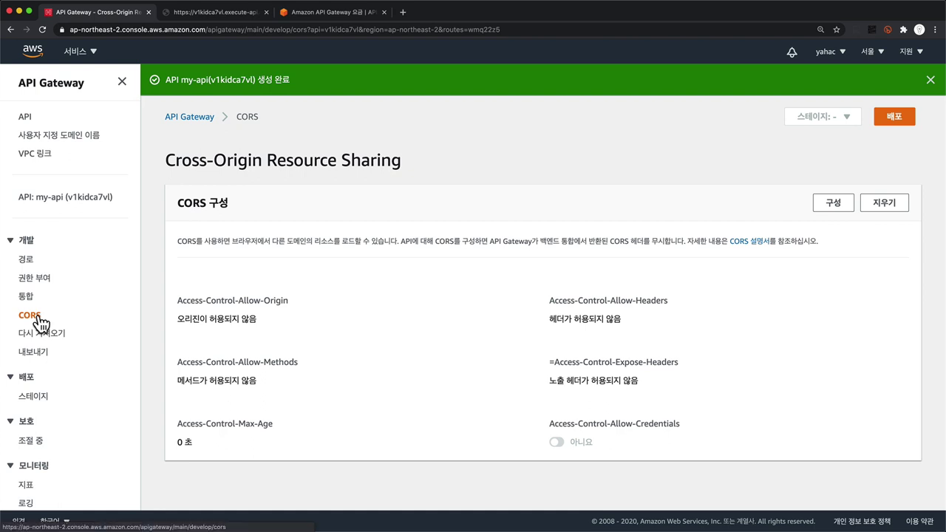
left_click(204, 13)
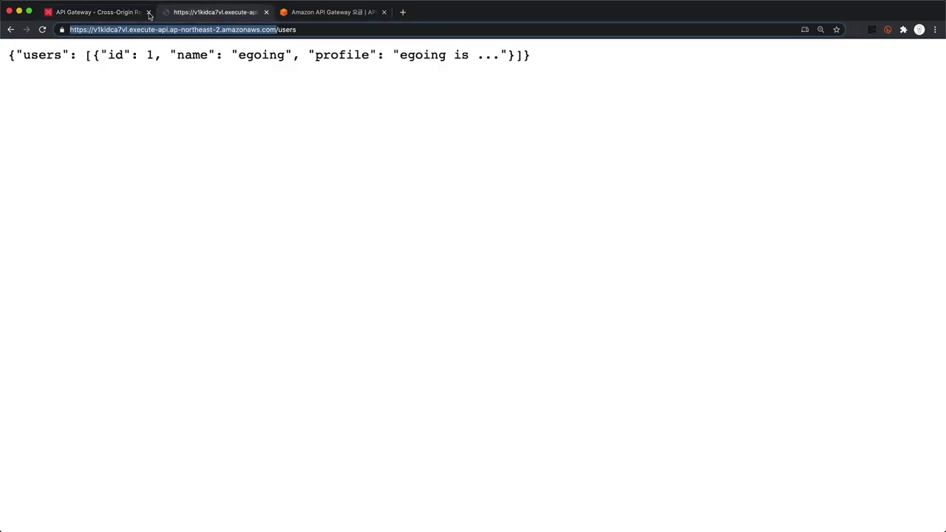
left_click(95, 13)
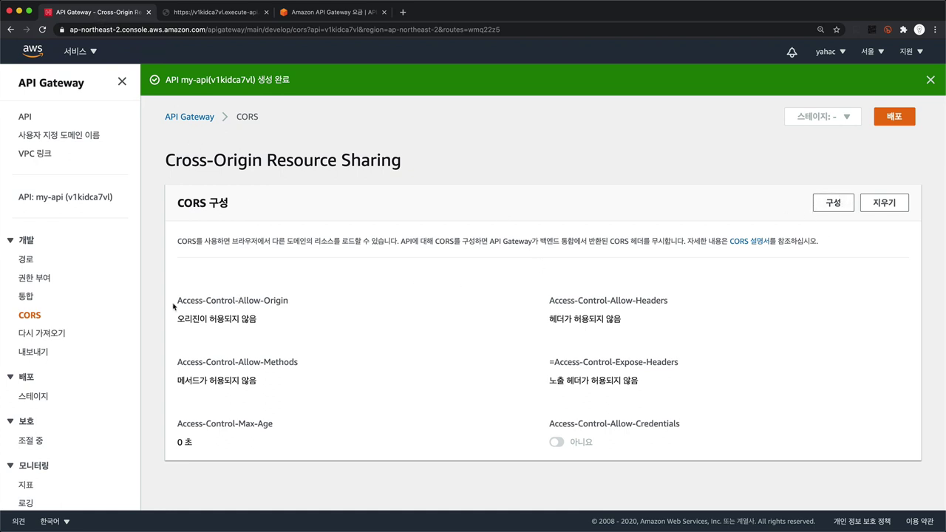
Configure CORS for my-api with * as the Access-Control-Allow-Origin value and save the configuration
left_click_drag(173, 306, 280, 311)
left_click(811, 206)
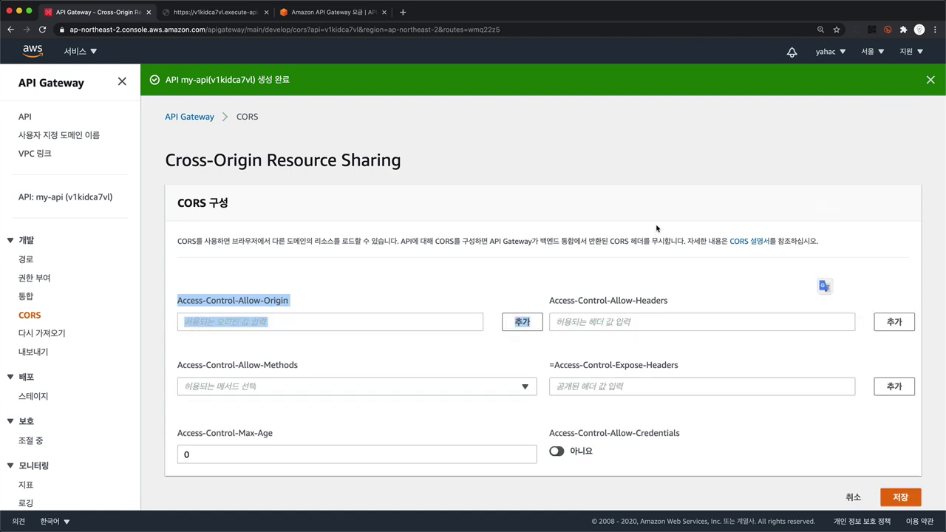
left_click(275, 324)
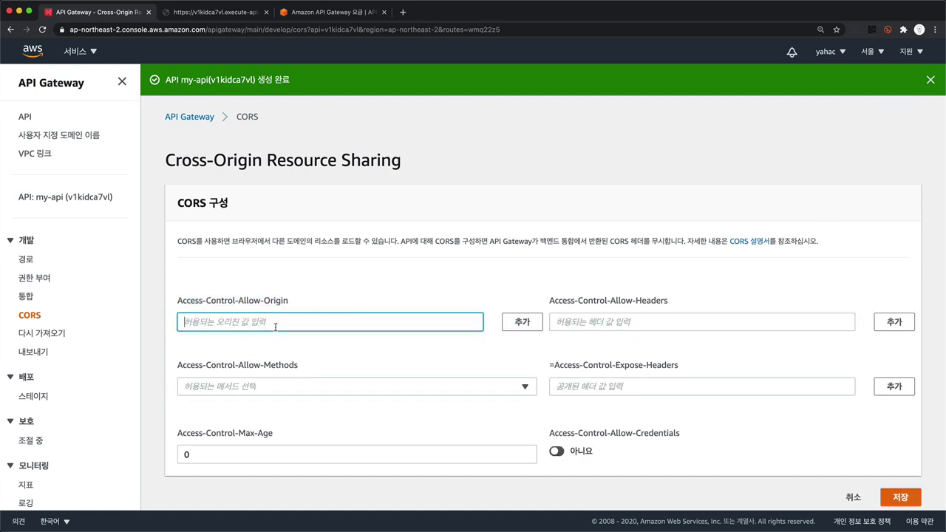
type("*")
left_click(525, 322)
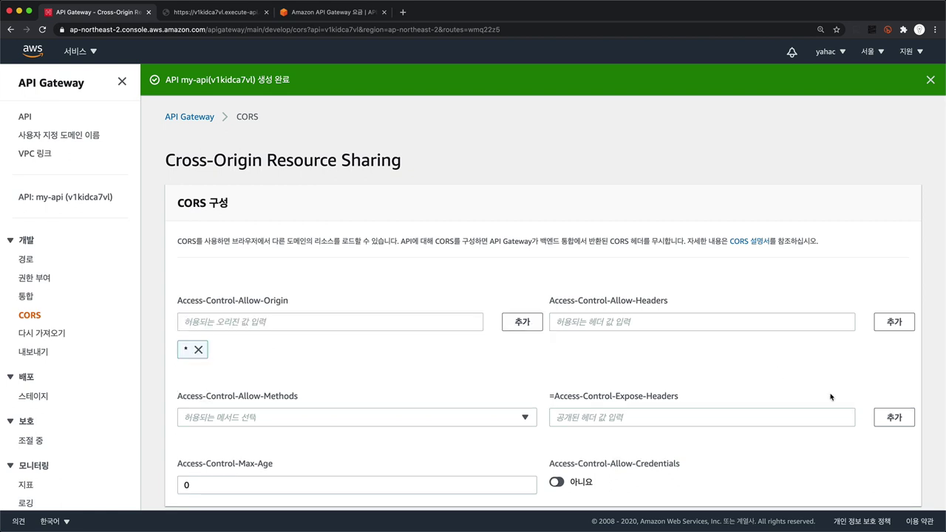
scroll(887, 443, "down", 1)
left_click(899, 501)
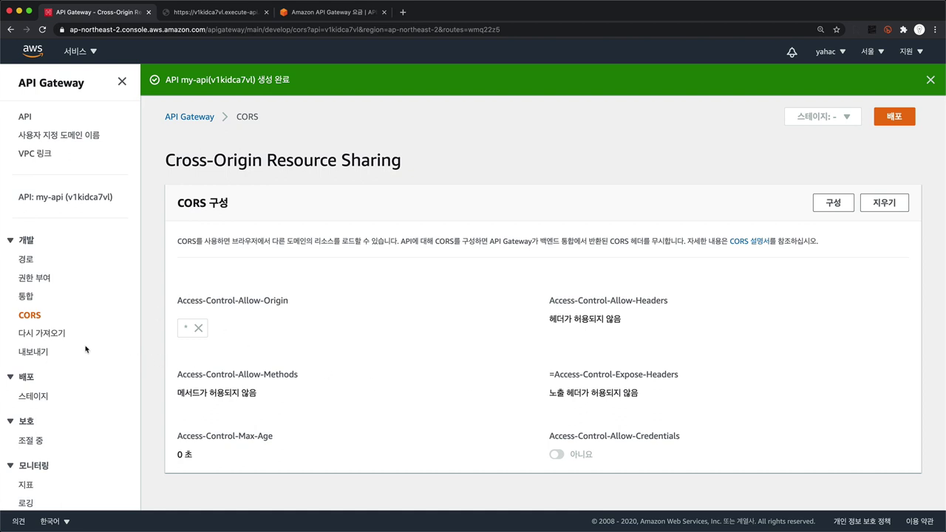
Look through my-api's export, reimport, stages, metrics and logging pages
left_click(38, 360)
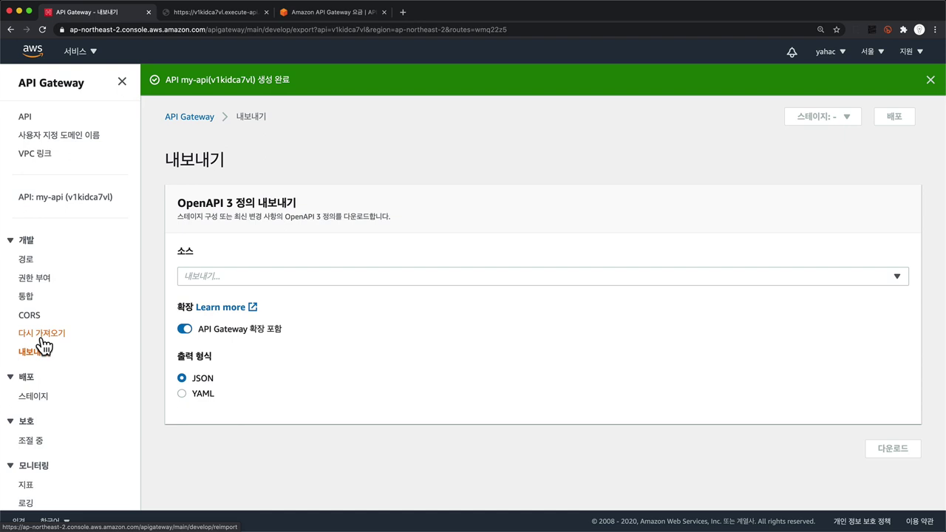
left_click(42, 339)
scroll(279, 295, "down", 3)
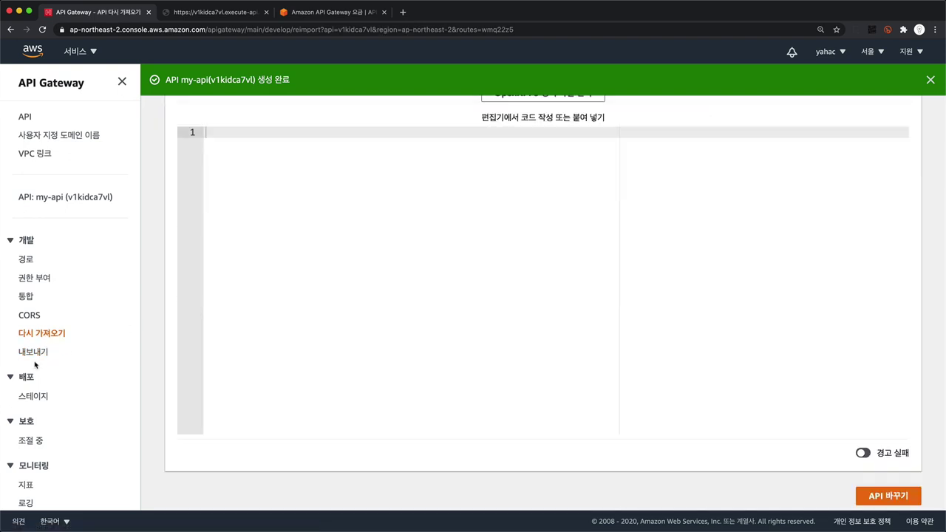
scroll(43, 347, "down", 1)
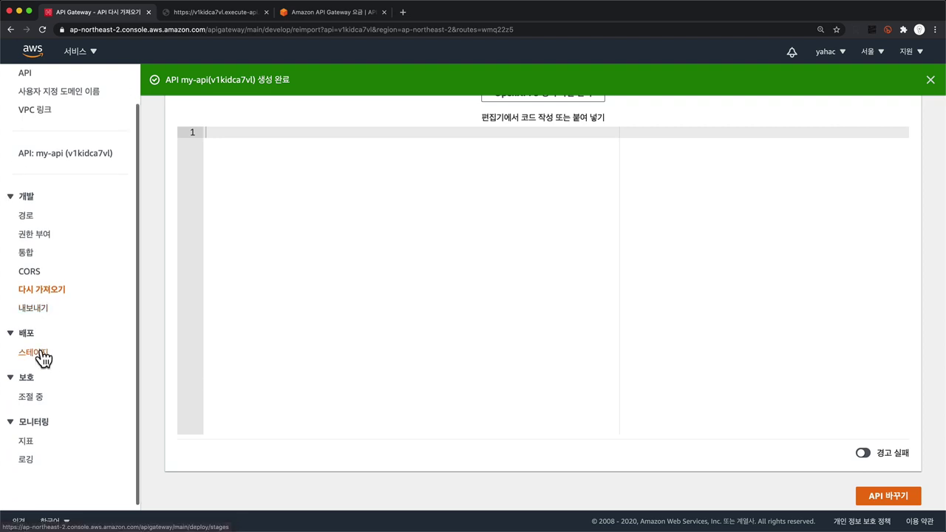
left_click(43, 359)
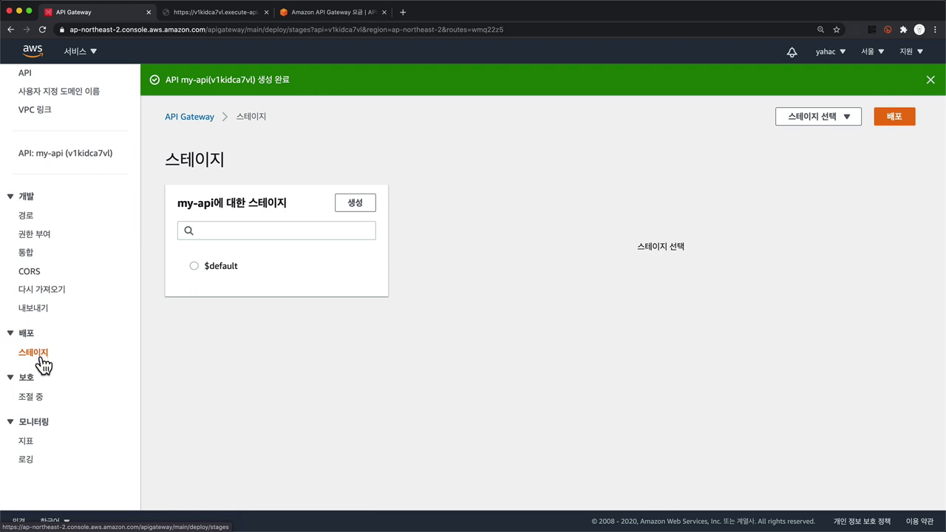
left_click(26, 444)
left_click(28, 461)
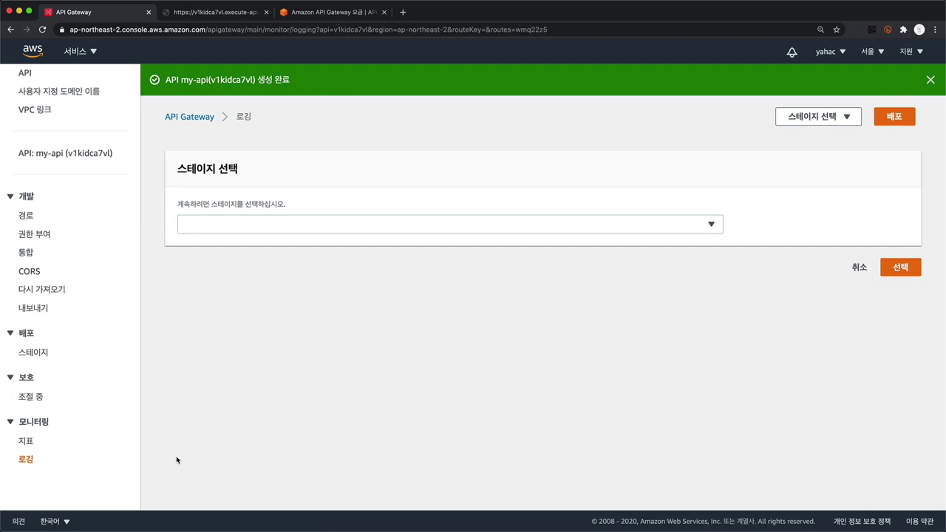
scroll(137, 355, "up", 2)
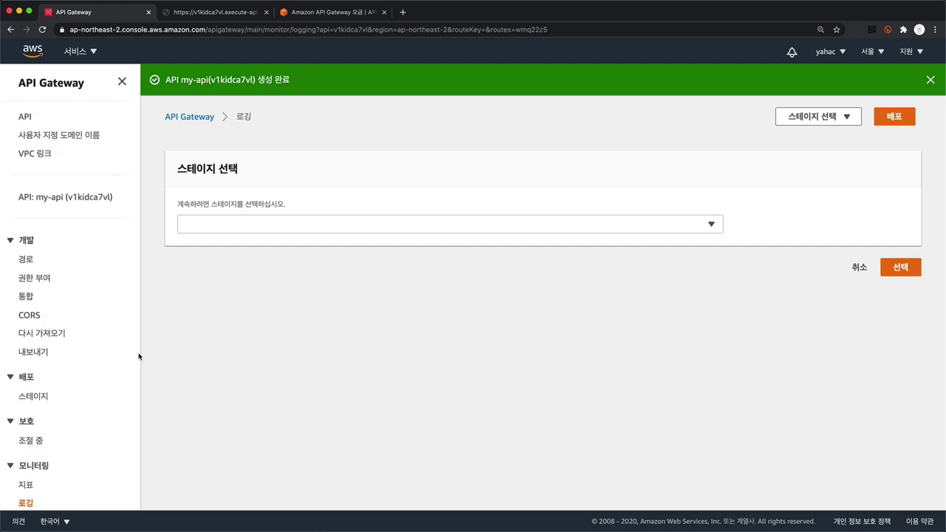